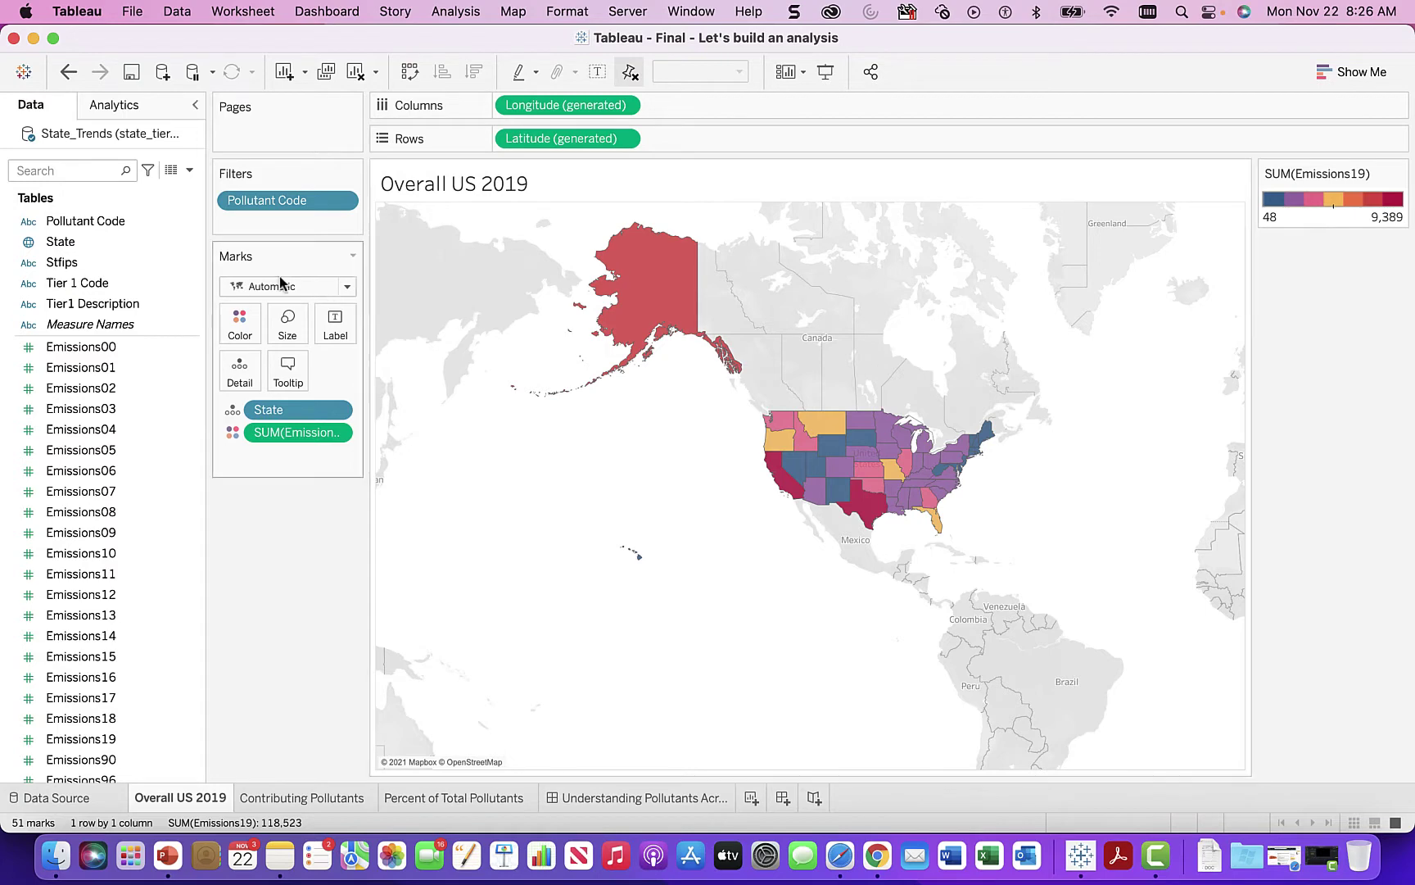
Try breaking the map marks down by Tier1 Description, then undo it.
{"action": "left_click_drag", "start_coordinate": [59, 312], "coordinate": [239, 370]}
{"action": "mouse_move", "coordinate": [638, 305]}
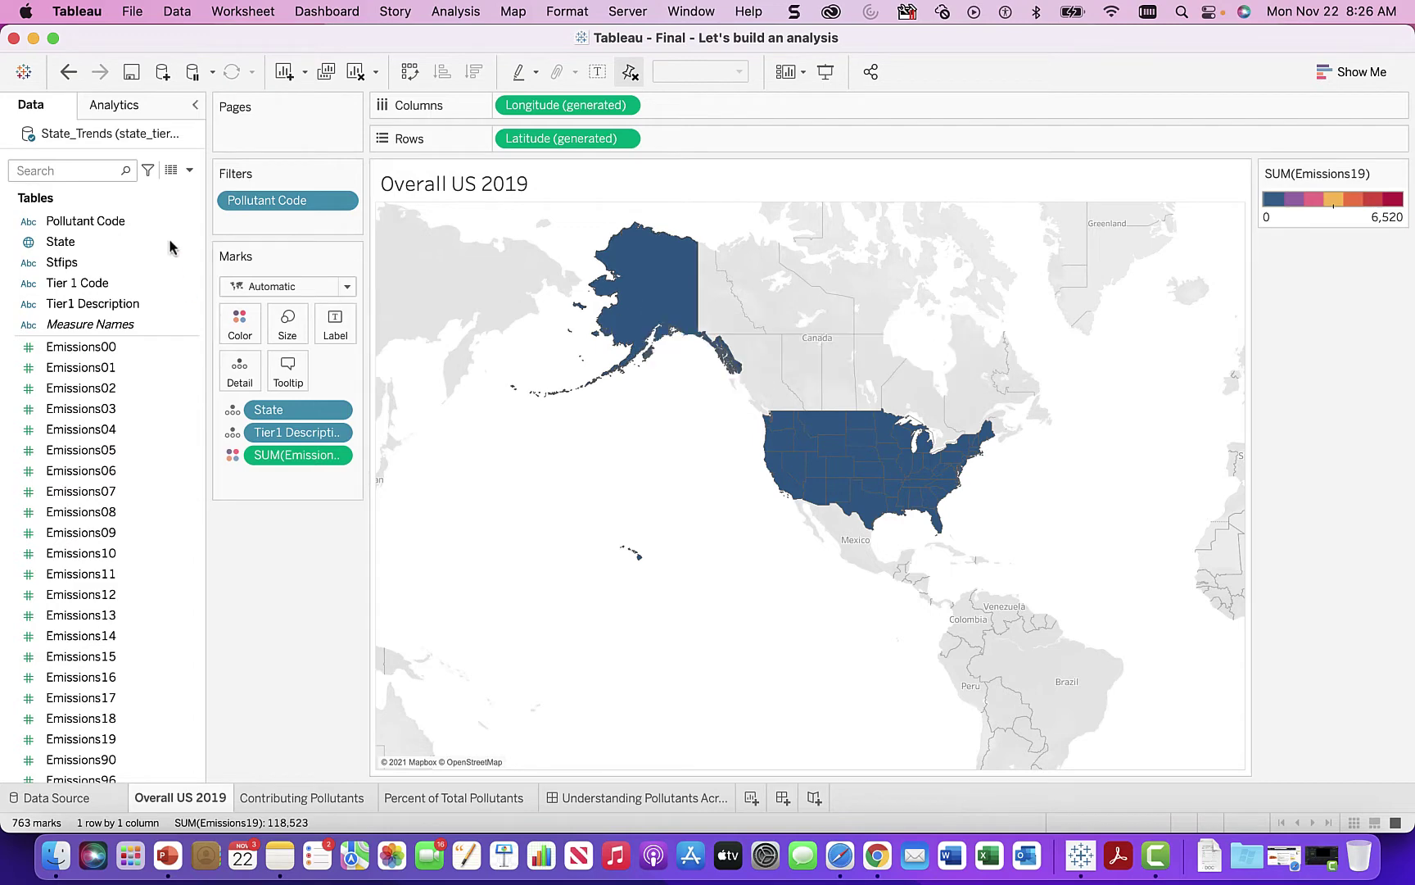
{"action": "left_click", "coordinate": [69, 71]}
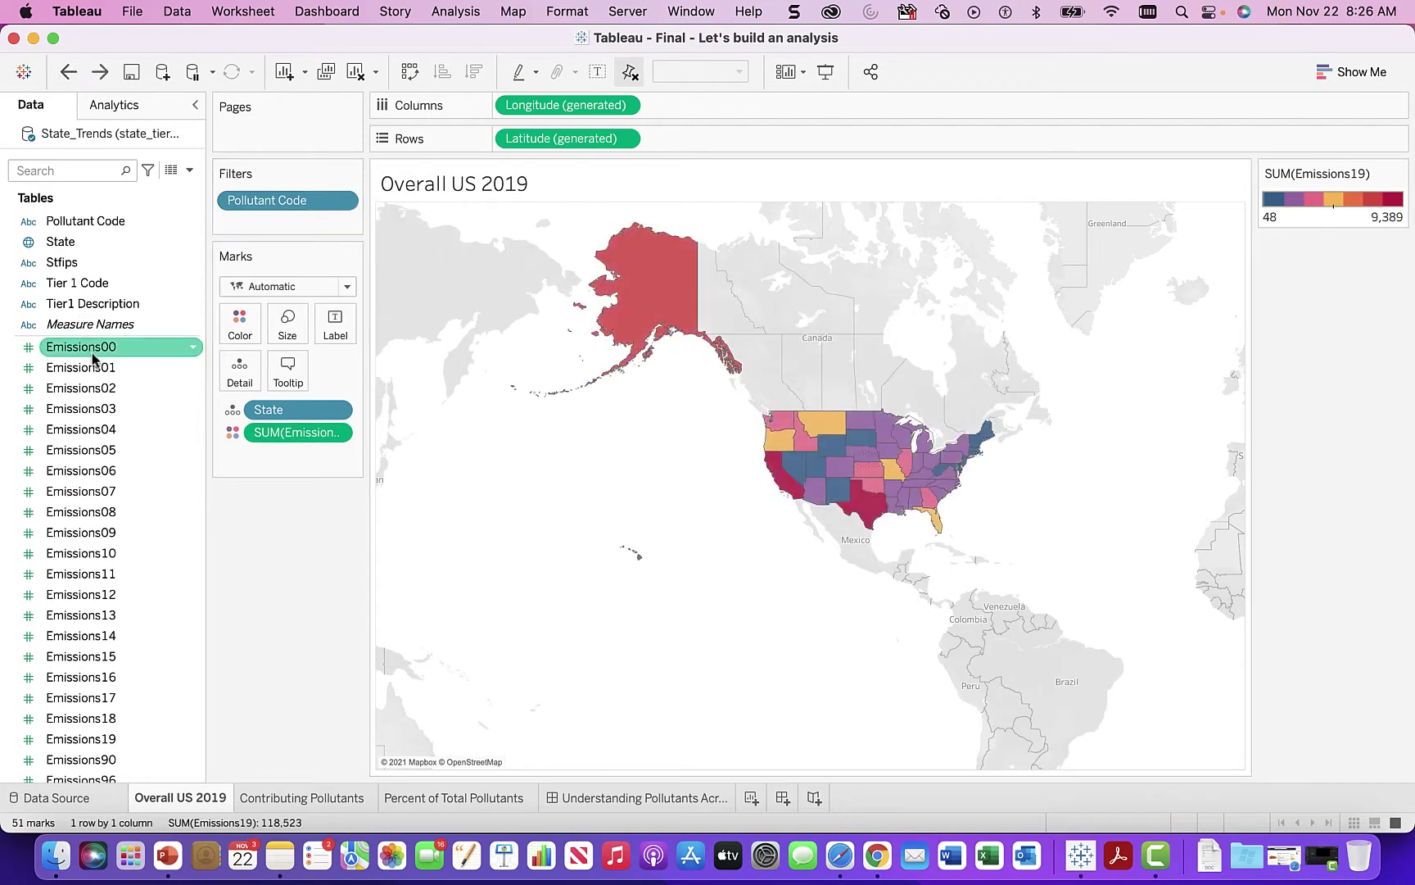
{"action": "left_click", "coordinate": [98, 306]}
{"action": "left_click_drag", "start_coordinate": [98, 306], "coordinate": [262, 385]}
{"action": "mouse_move", "coordinate": [787, 486]}
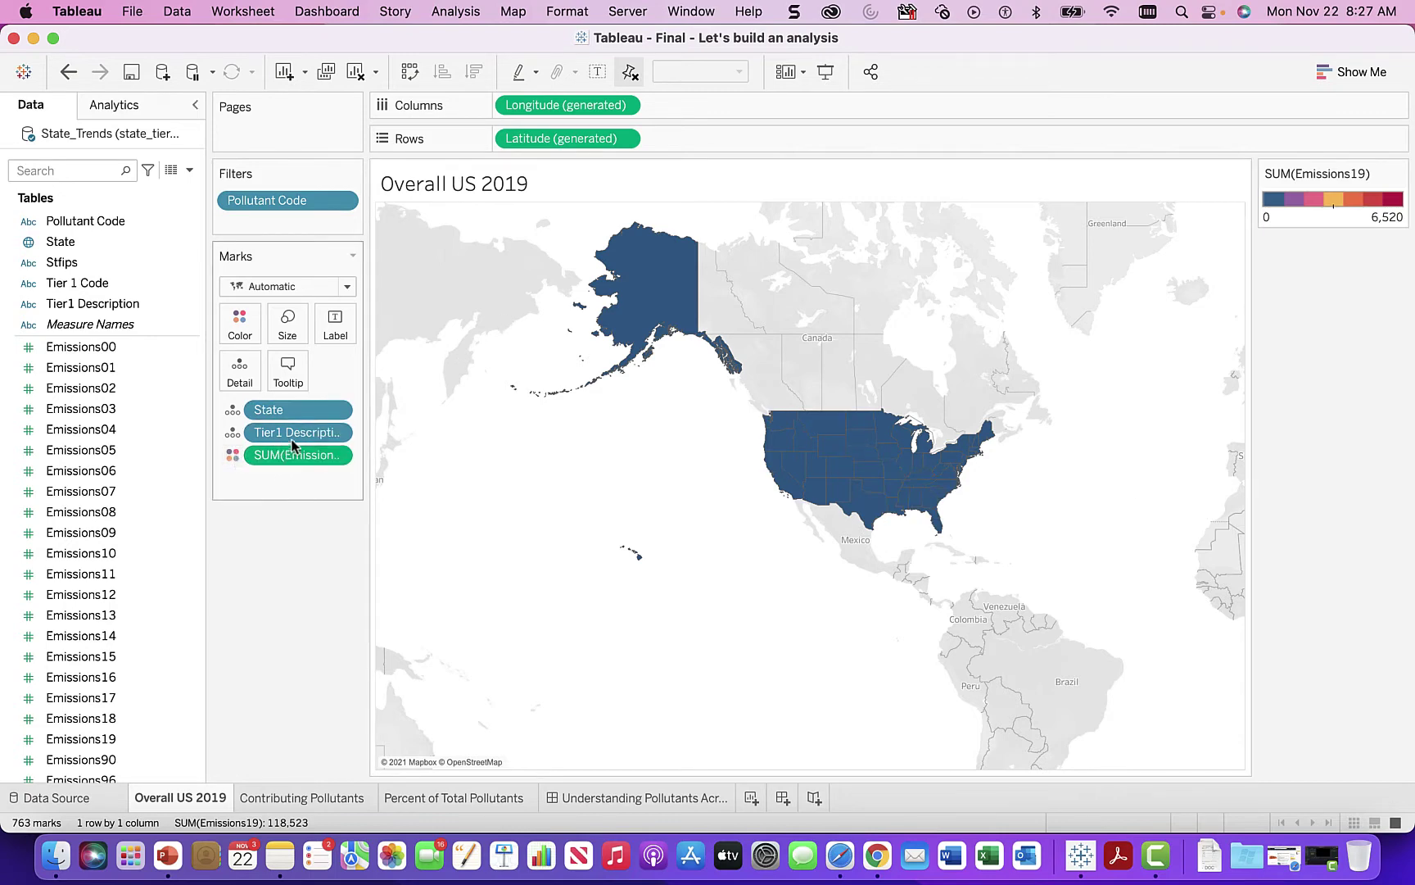
{"action": "left_click", "coordinate": [68, 71]}
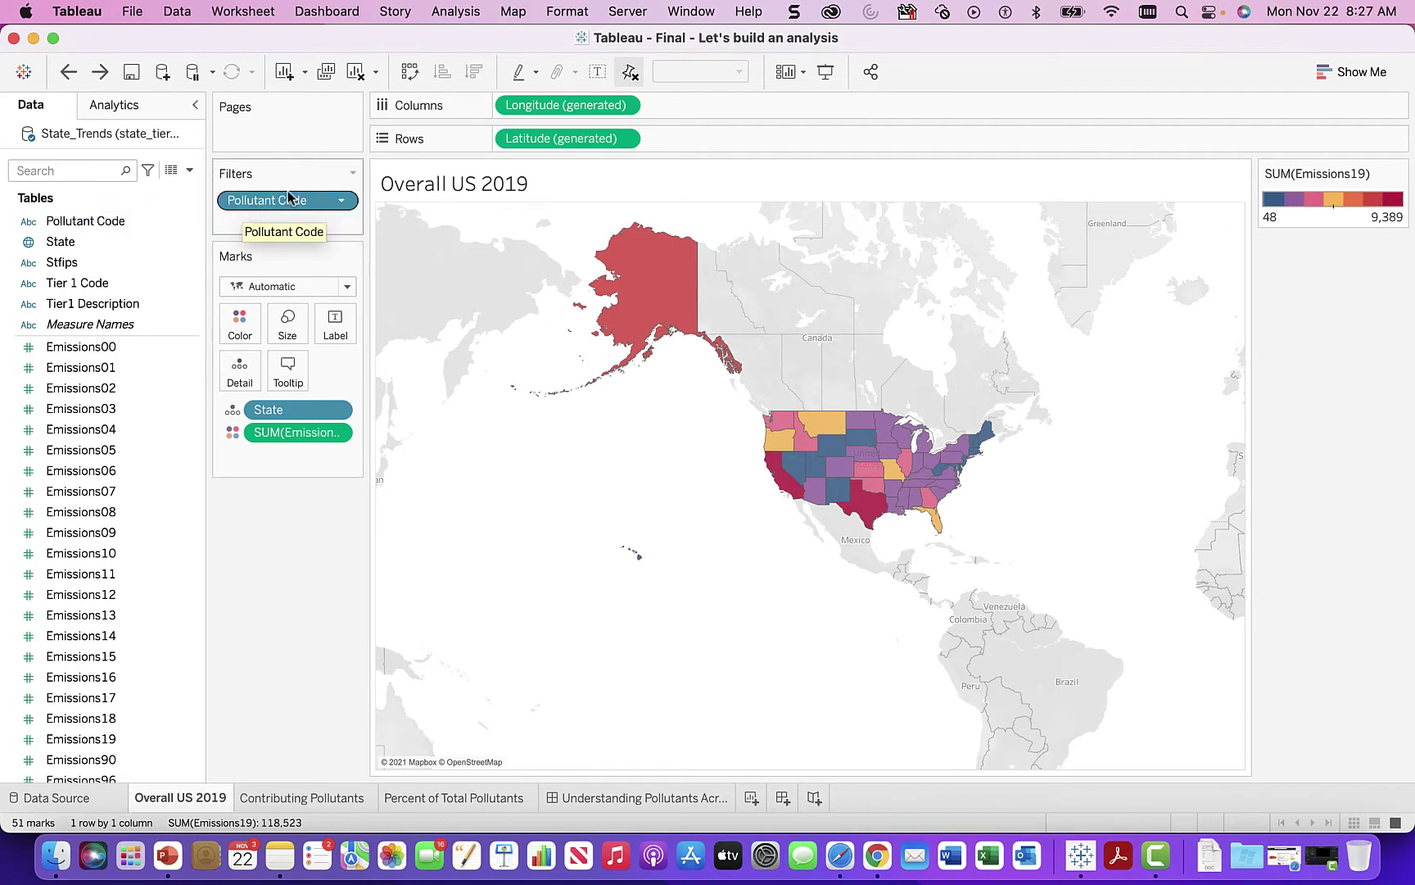
Add a Pollutant Code filter keeping all seven codes, CO through VOC.
{"action": "mouse_move", "coordinate": [289, 195]}
{"action": "left_mouse_down"}
{"action": "mouse_move", "coordinate": [127, 224]}
{"action": "mouse_move", "coordinate": [286, 192]}
{"action": "left_mouse_up"}
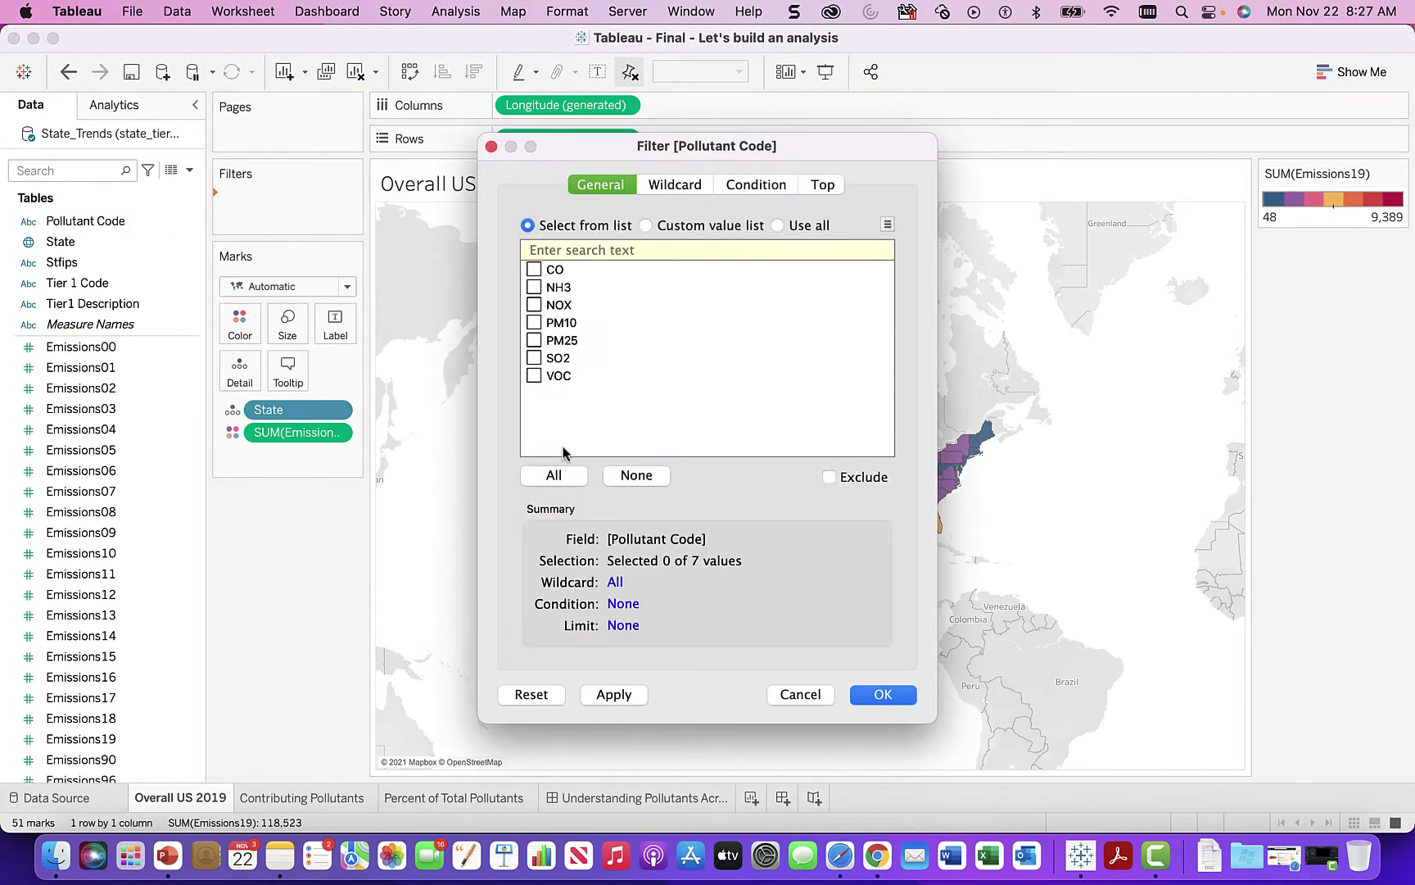
{"action": "left_click", "coordinate": [571, 480]}
{"action": "left_click", "coordinate": [876, 694]}
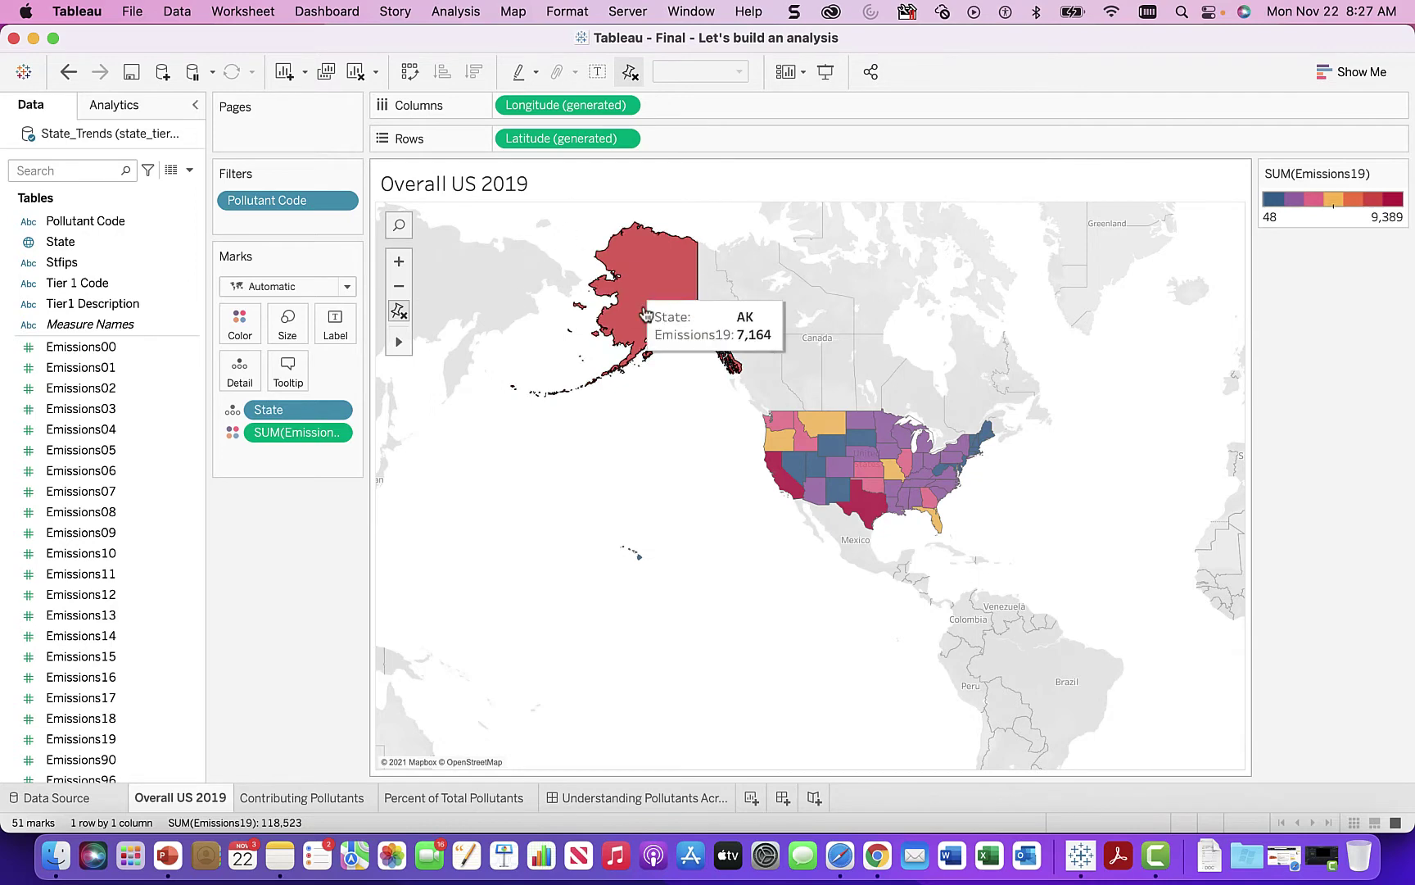
{"action": "mouse_move", "coordinate": [972, 503]}
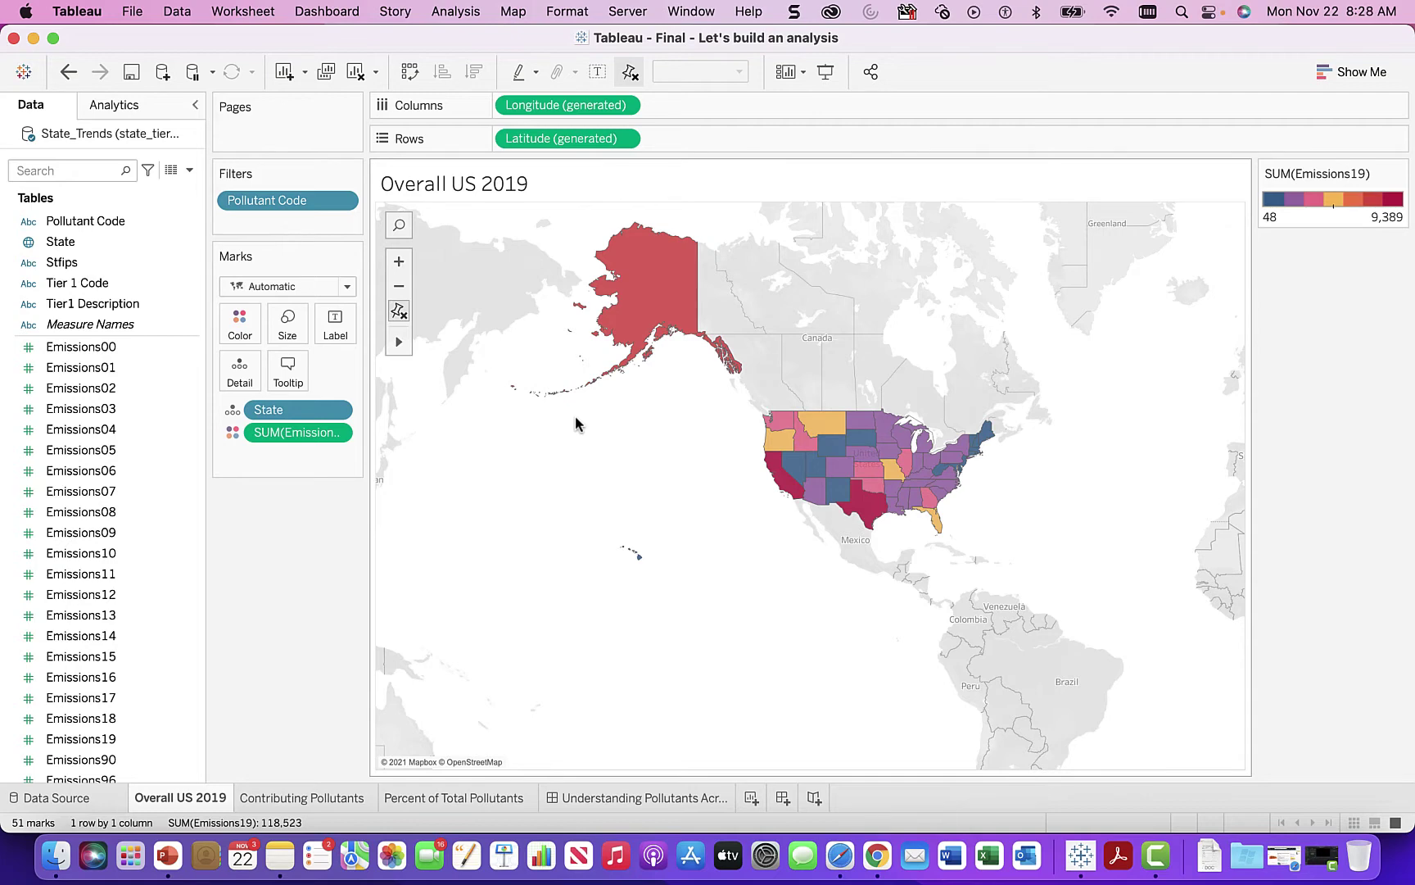
Show the Pollutant Code filter card, then go to the Contributing Pollutants bubble chart.
{"action": "left_click", "coordinate": [341, 201]}
{"action": "left_click", "coordinate": [347, 253]}
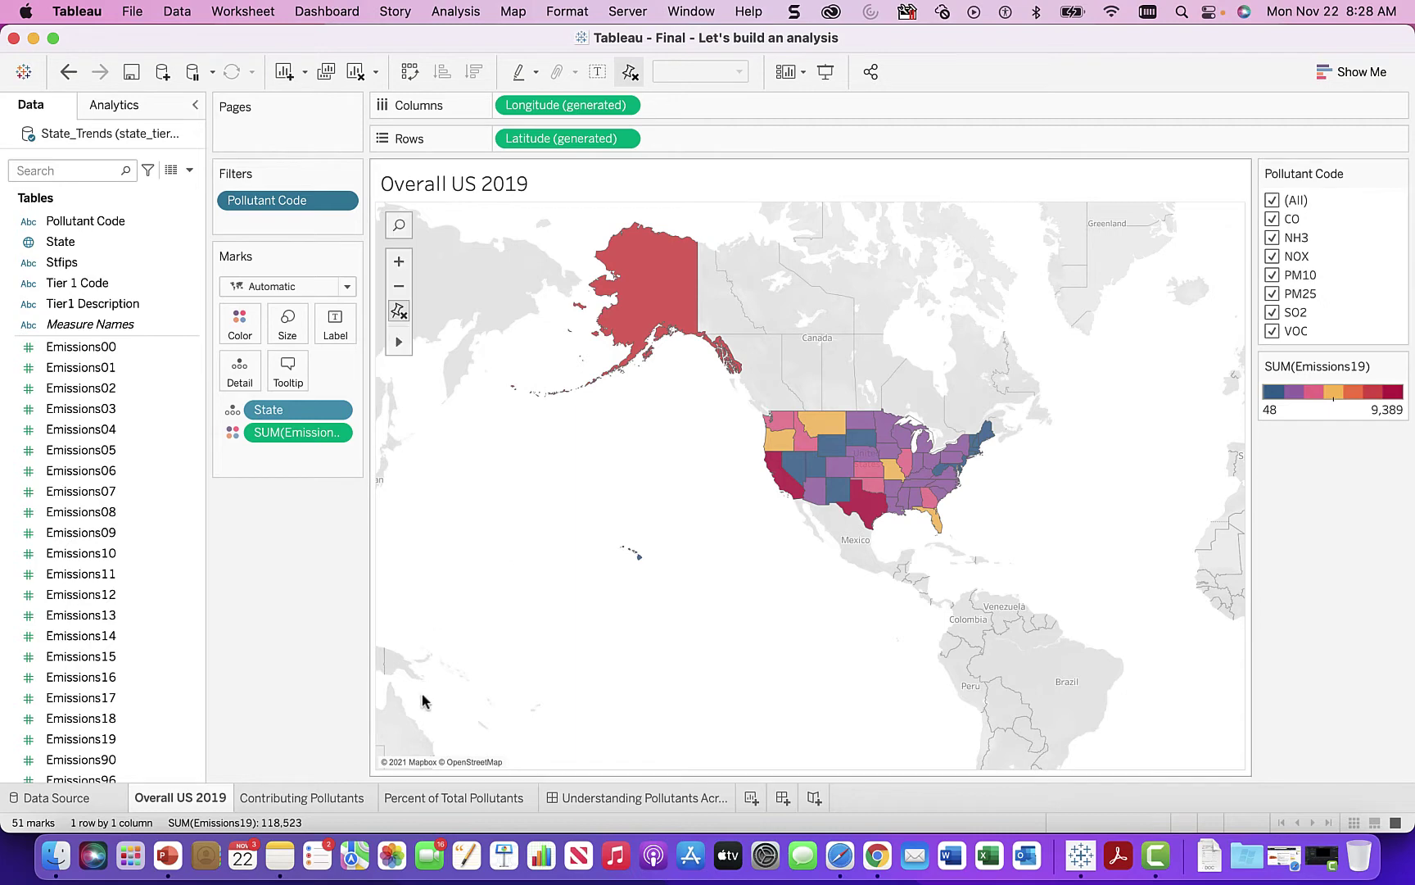
{"action": "left_click", "coordinate": [320, 797]}
{"action": "mouse_move", "coordinate": [709, 344]}
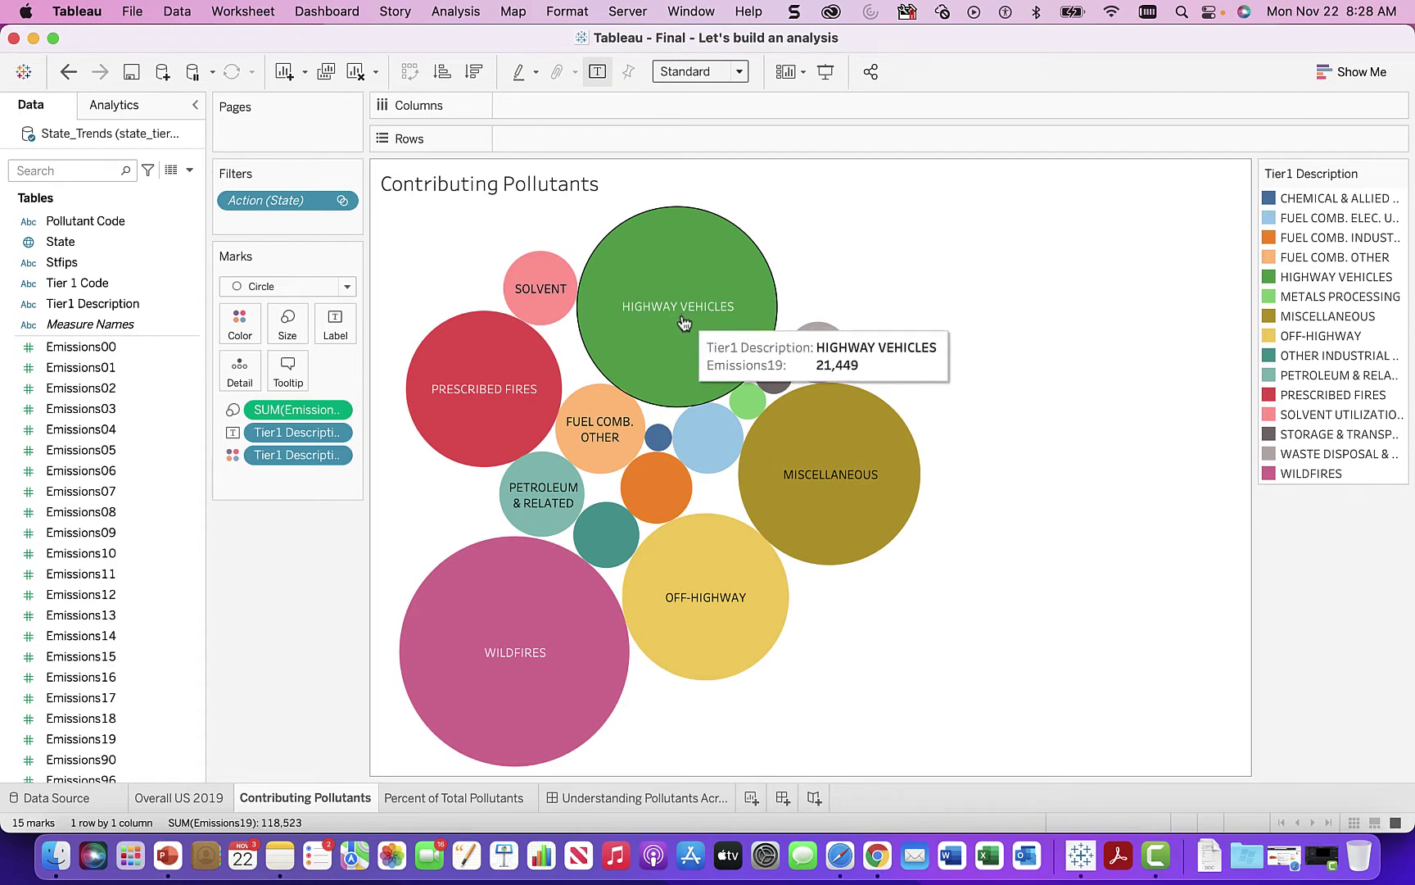
Check the Contributing Pollutants bubble values, then return to the Overall US 2019 sheet.
{"action": "mouse_move", "coordinate": [547, 620]}
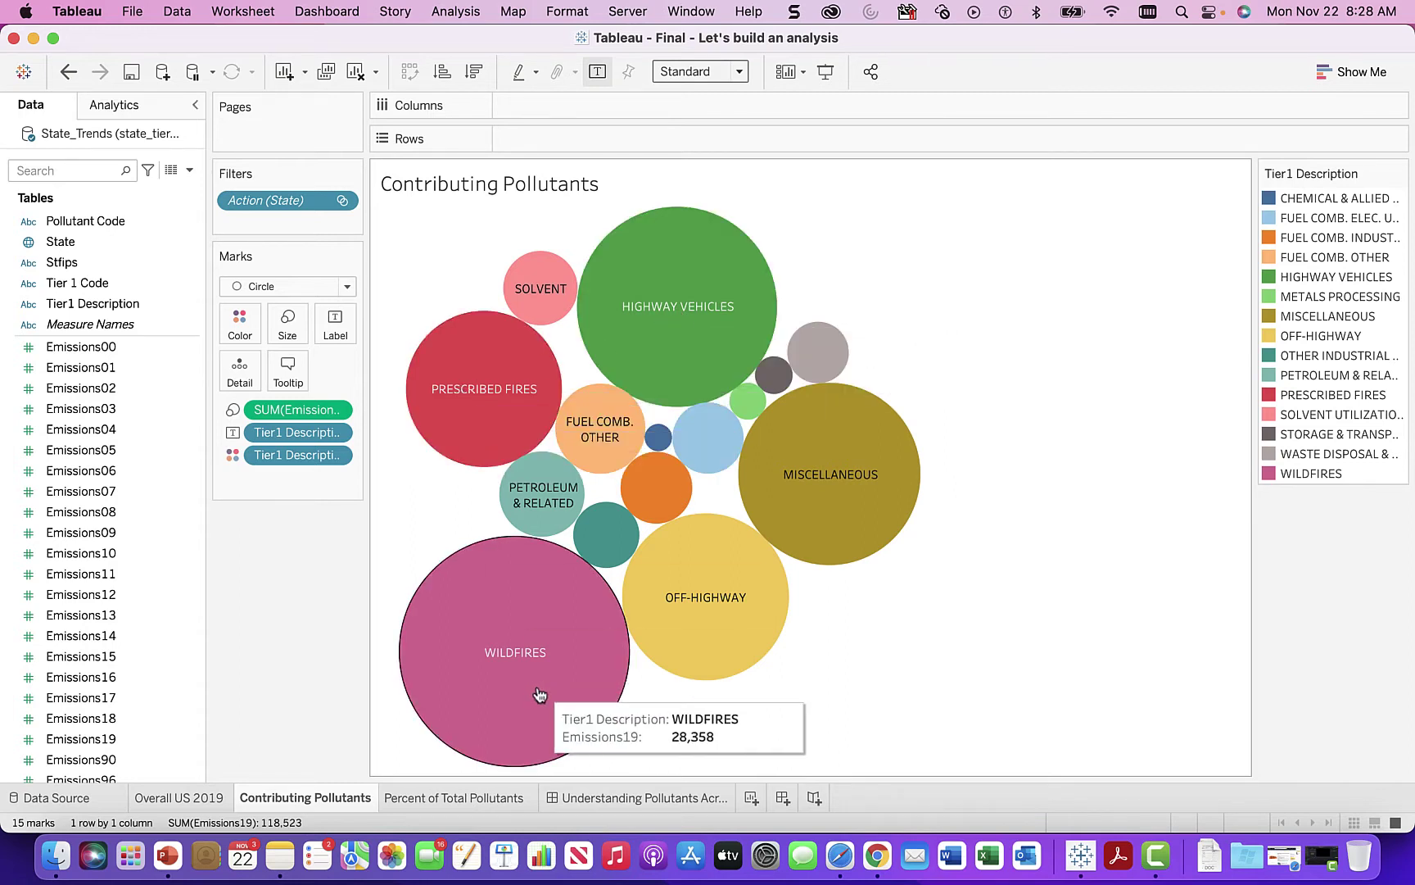
{"action": "mouse_move", "coordinate": [480, 357]}
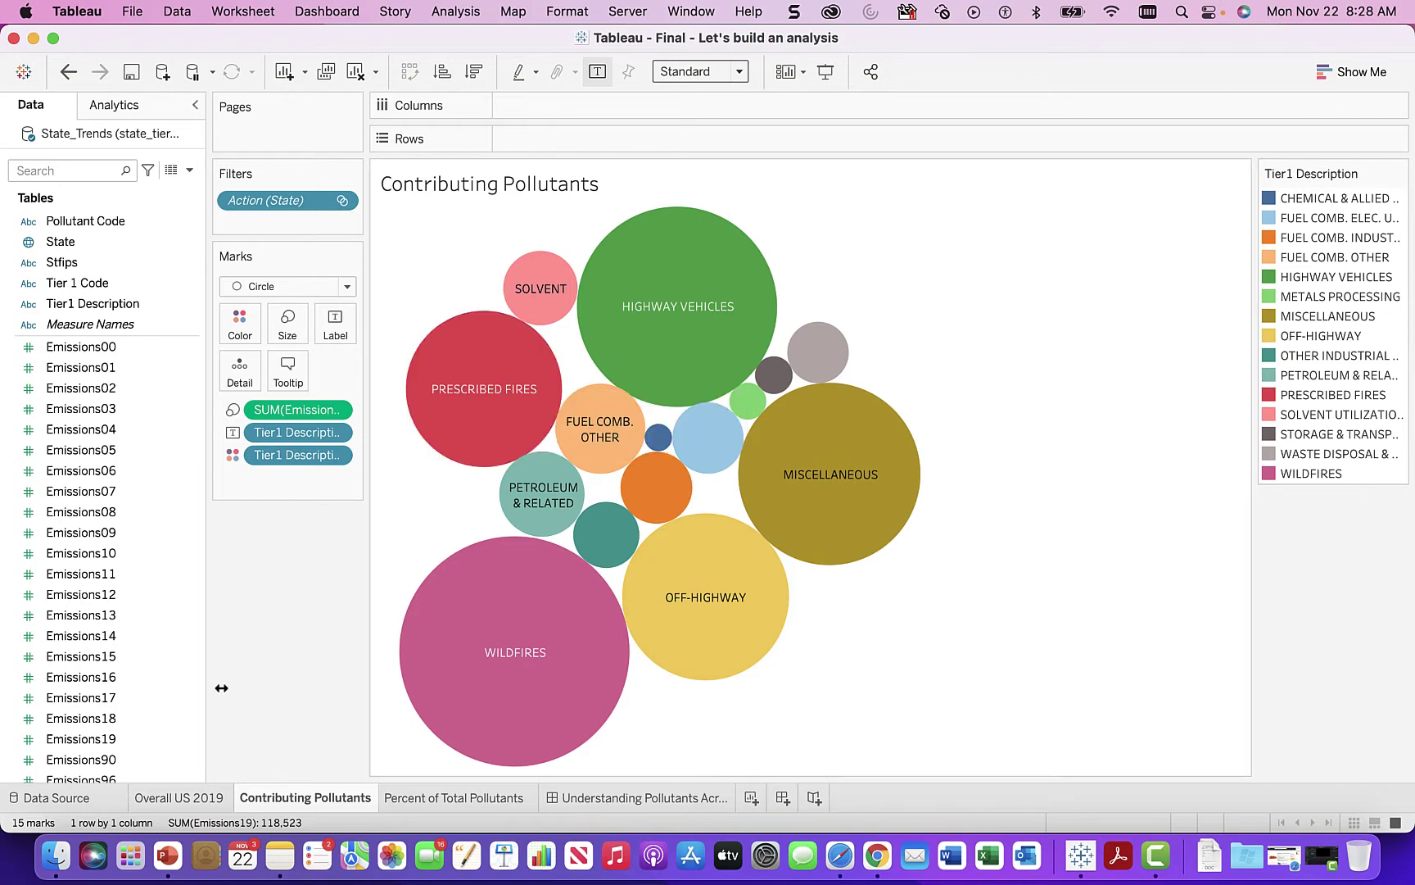
{"action": "left_click", "coordinate": [179, 797]}
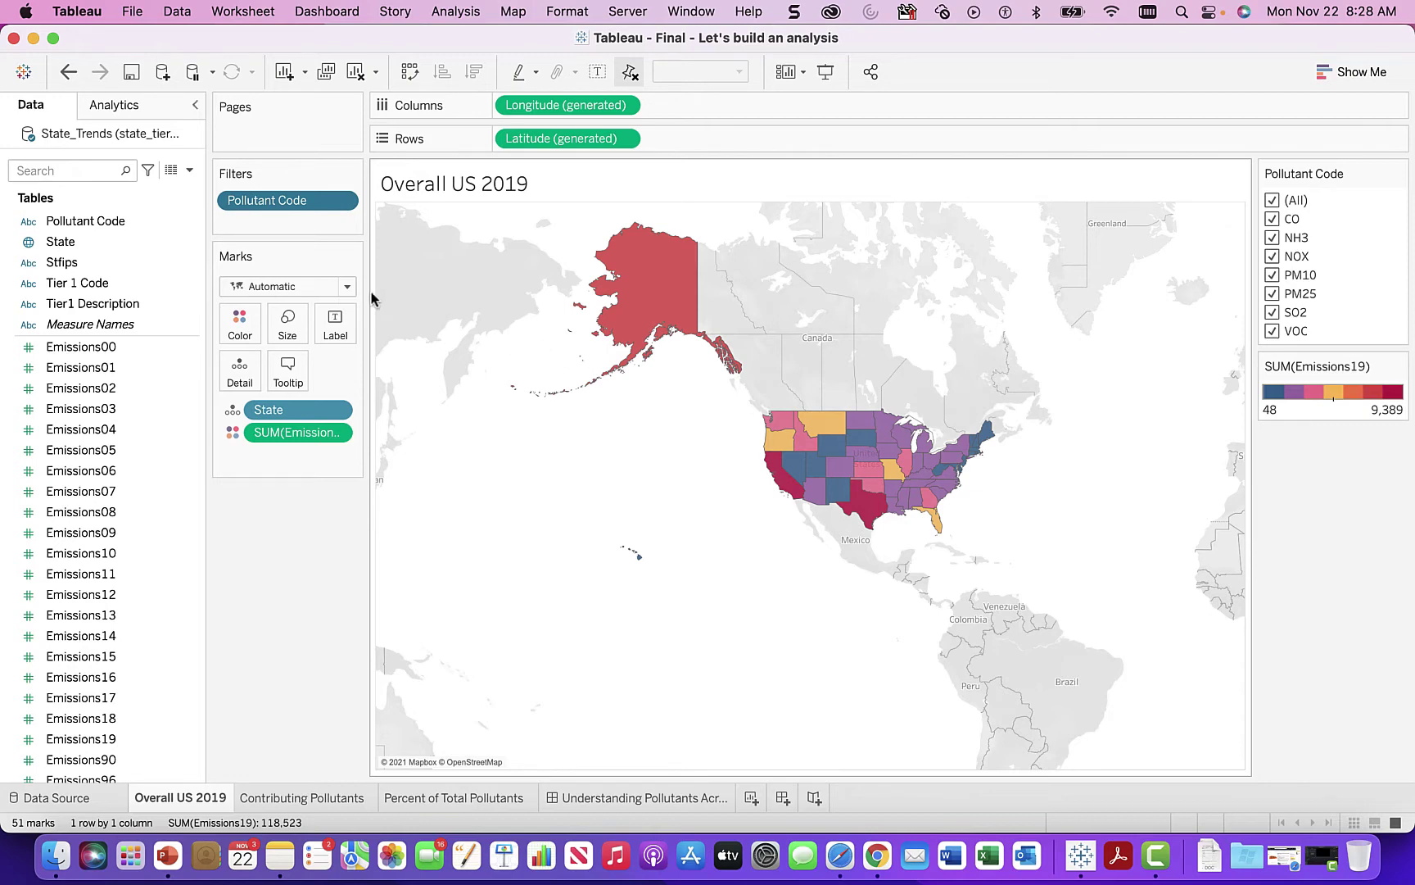
Apply the Pollutant Code filter to Contributing Pollutants and Percent of Total Pollutants, covering three worksheets.
{"action": "left_click", "coordinate": [342, 202]}
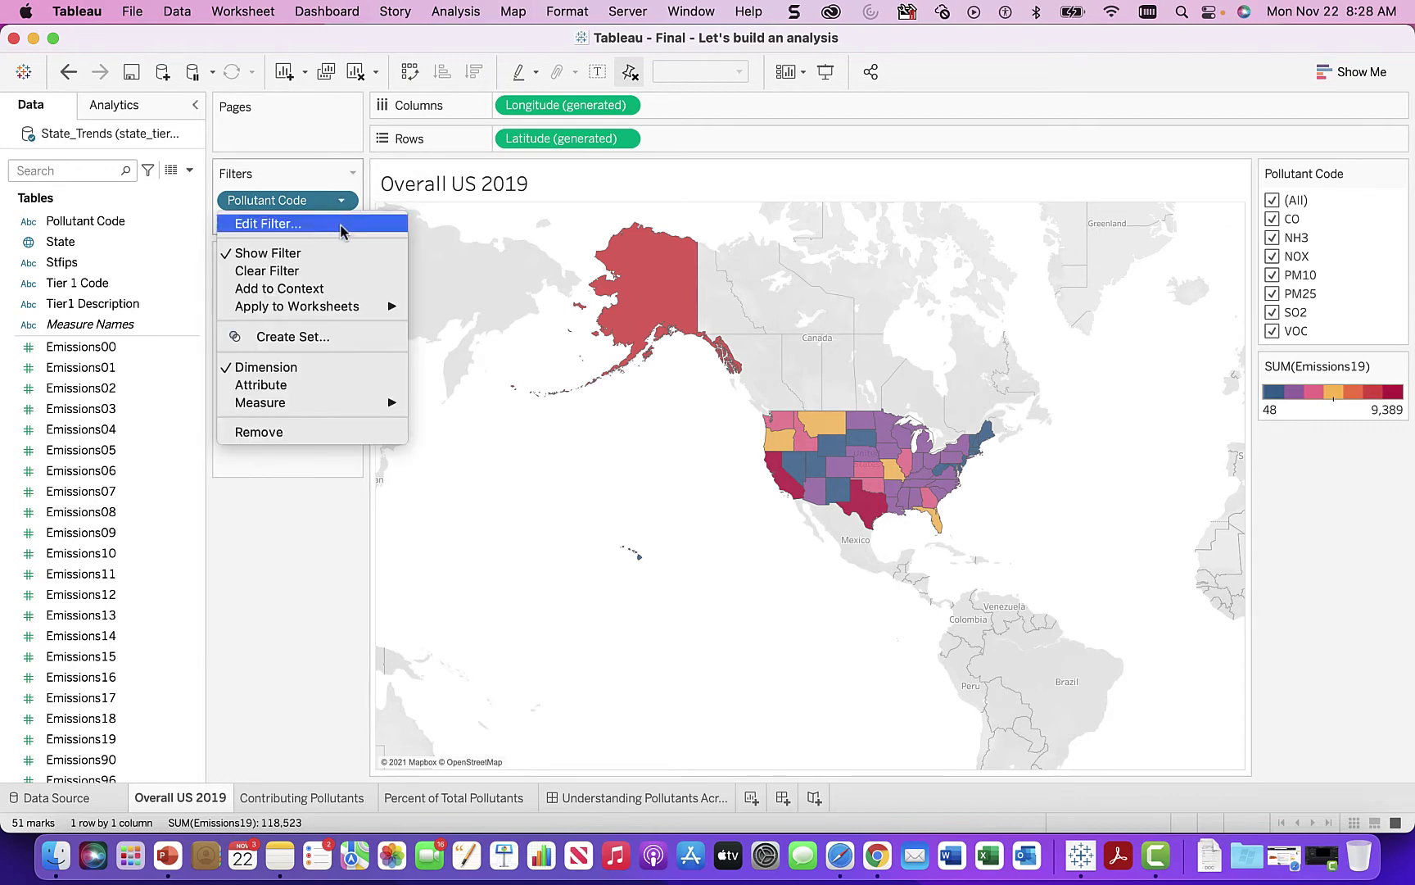
{"action": "mouse_move", "coordinate": [354, 306]}
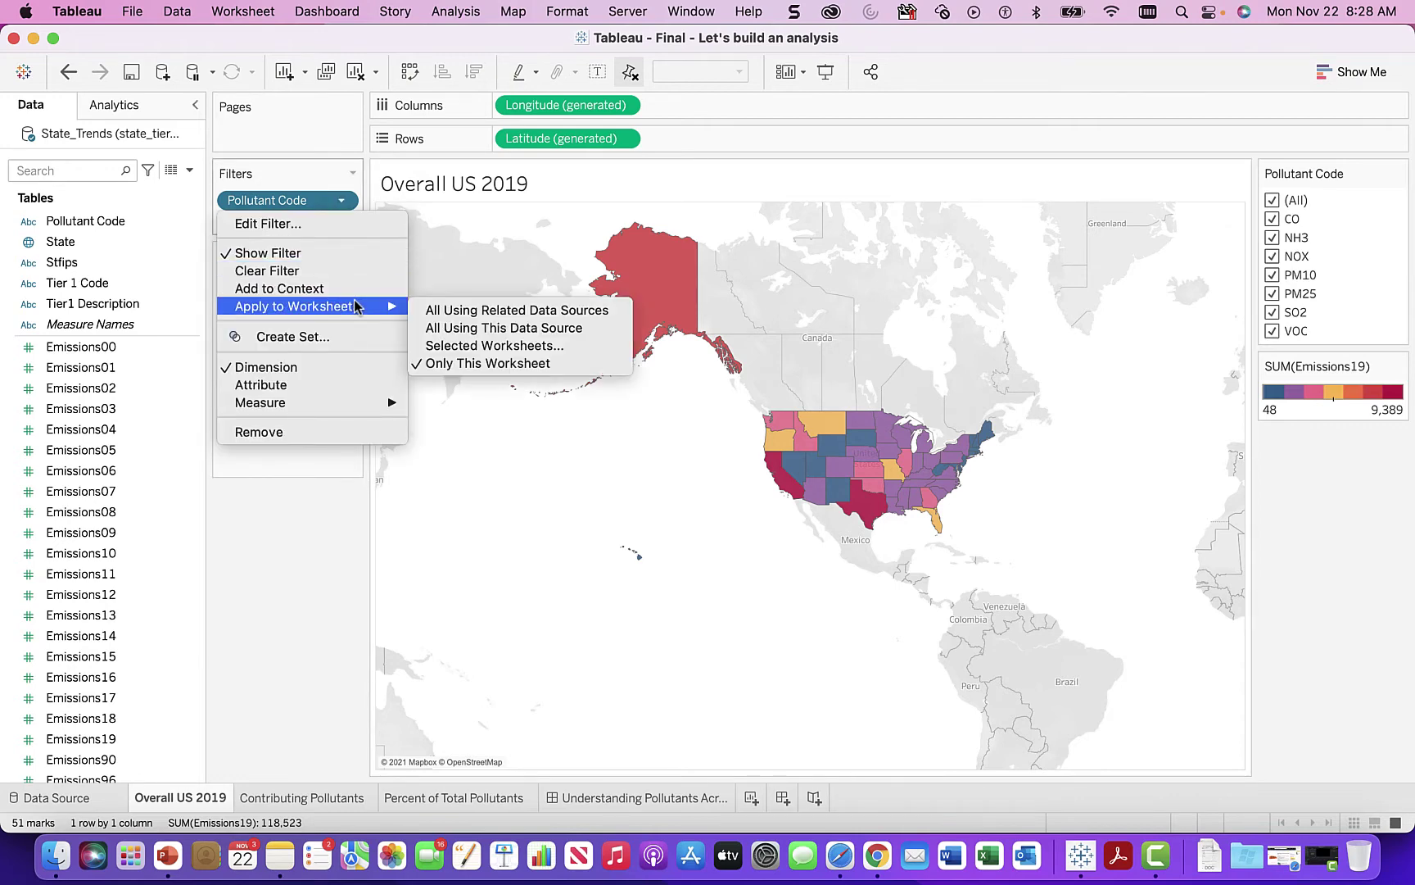
{"action": "left_click", "coordinate": [519, 347]}
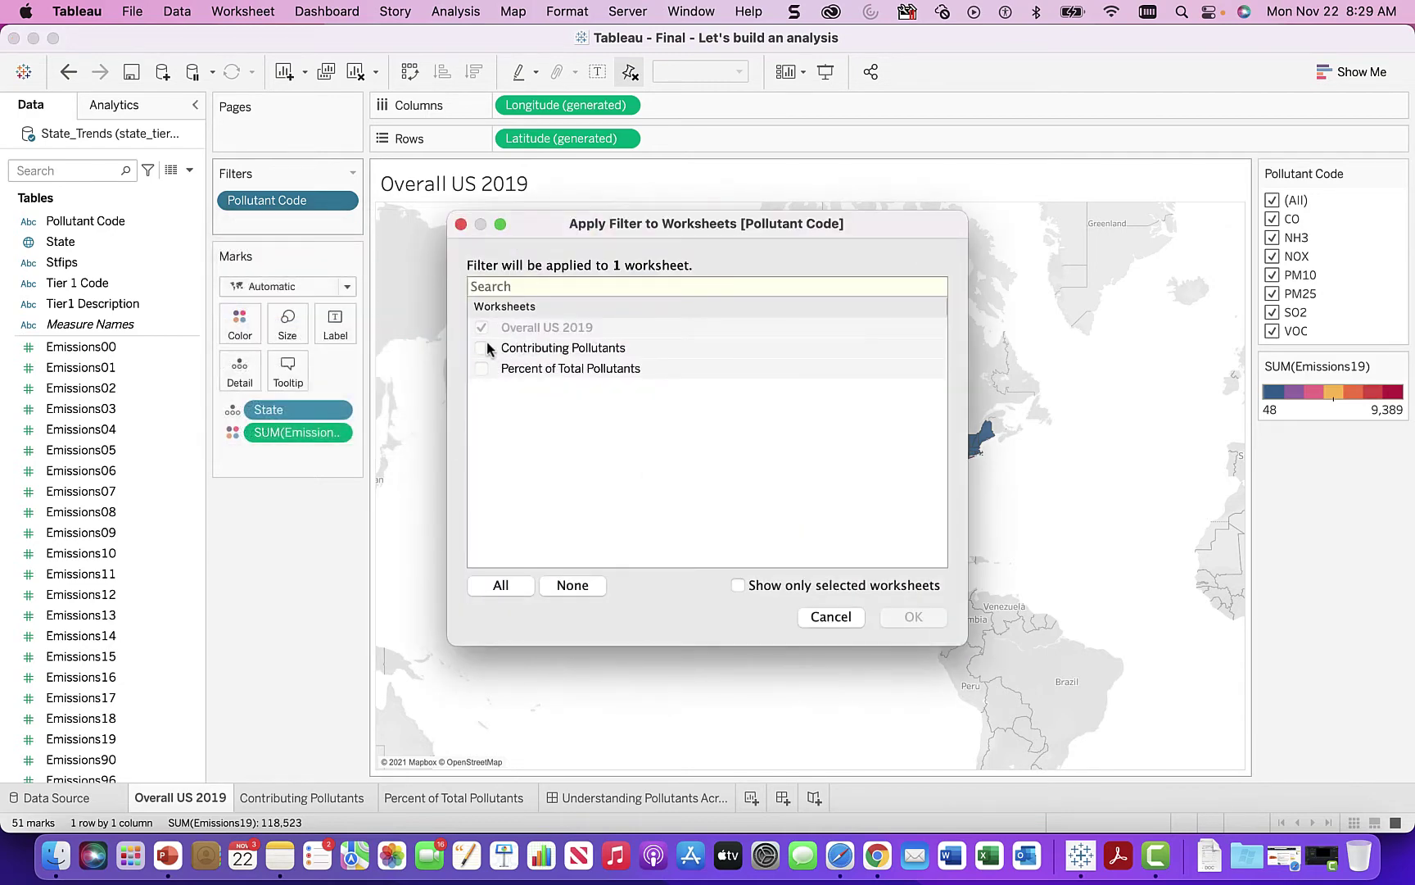
{"action": "left_click", "coordinate": [483, 348]}
{"action": "left_click", "coordinate": [481, 370]}
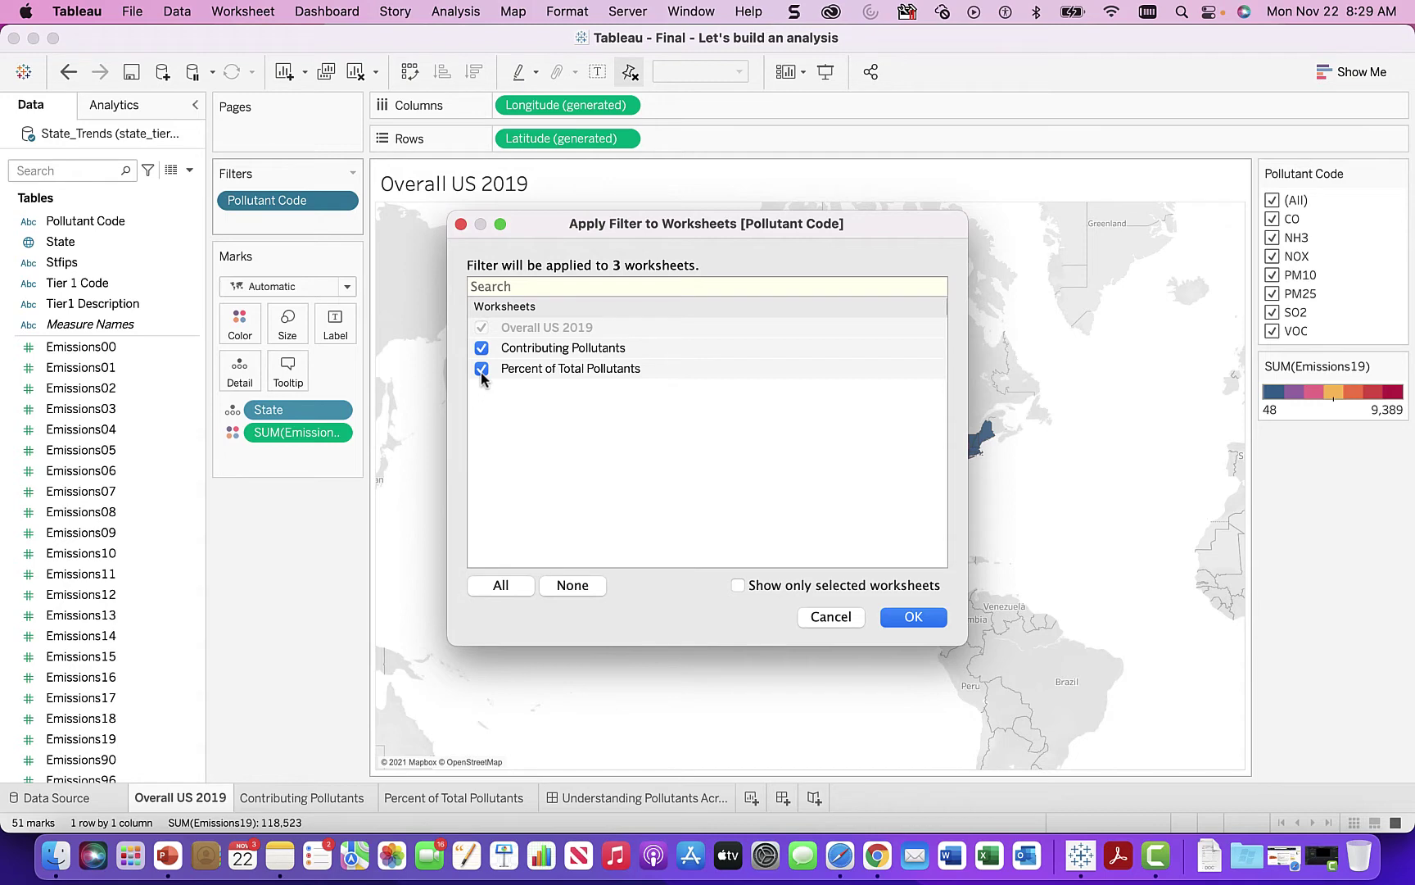
{"action": "left_click", "coordinate": [910, 617]}
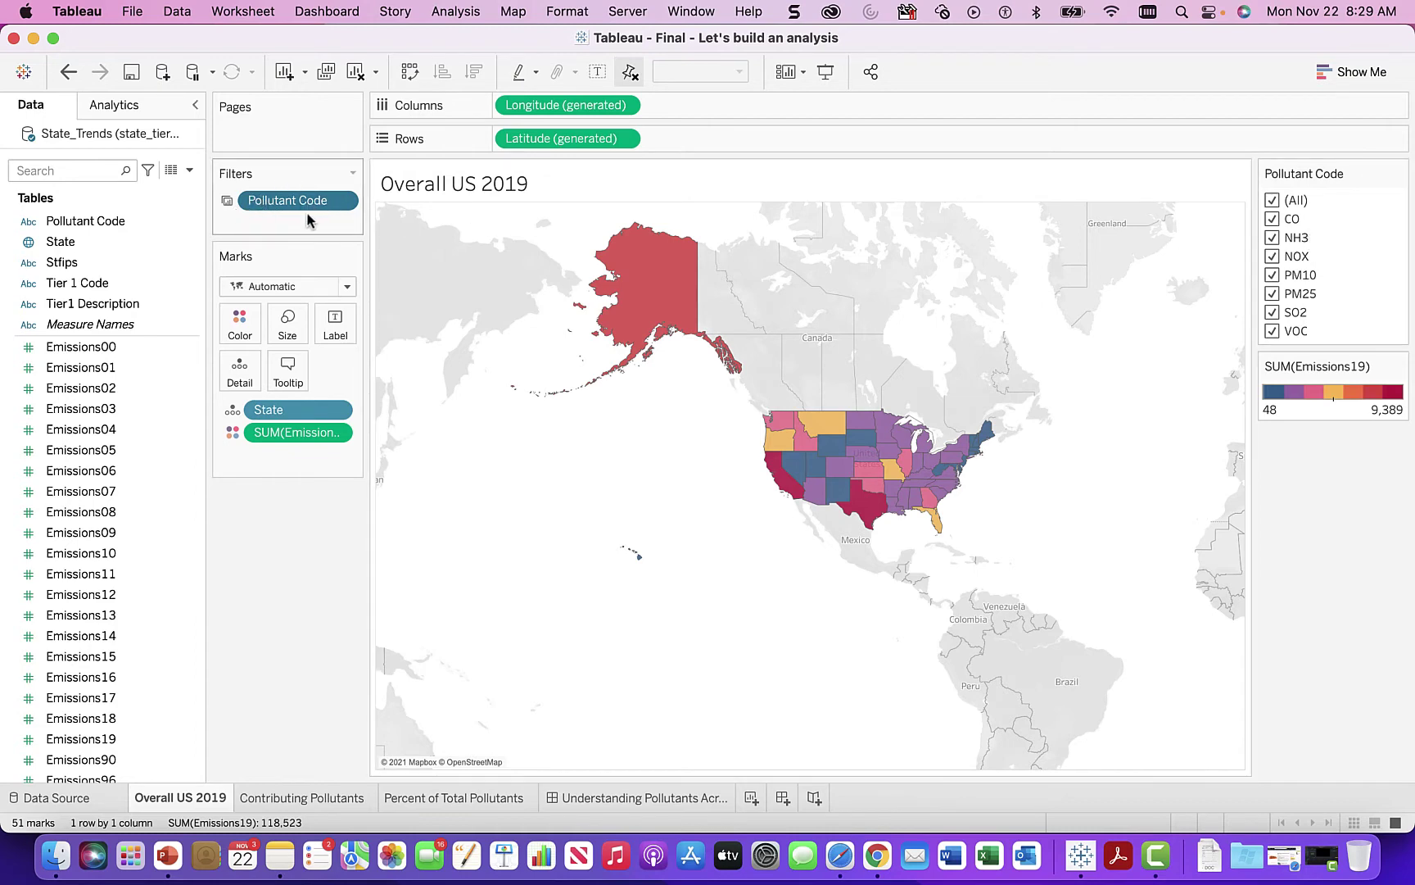
Add a Tier1 Description filter keeping all 15 categories and remove the Pollutant Code filter.
{"action": "left_click_drag", "start_coordinate": [120, 305], "coordinate": [284, 222]}
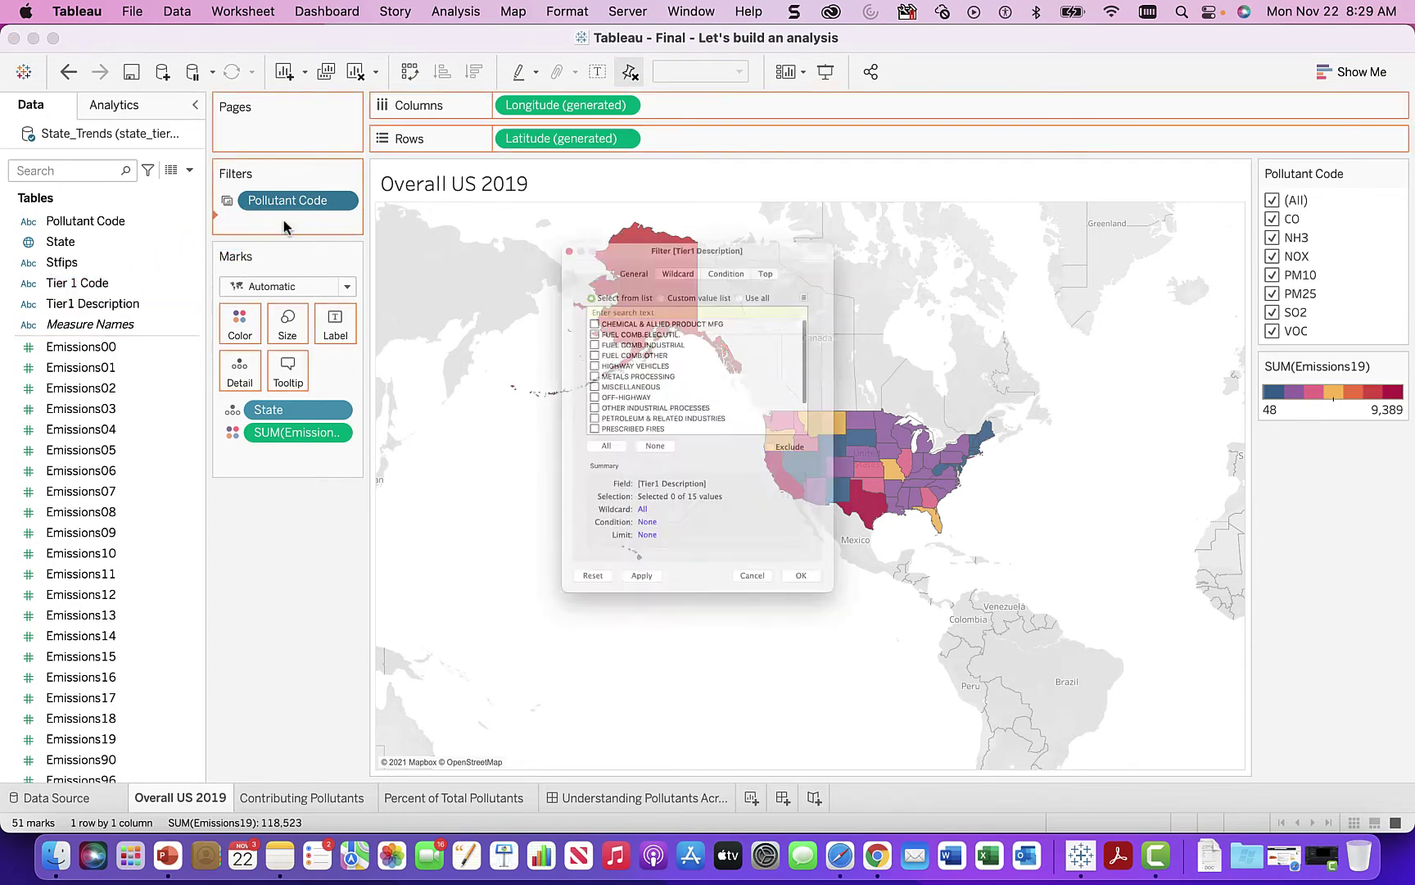
{"action": "scroll", "coordinate": [636, 426], "scroll_direction": "down", "scroll_amount": 3}
{"action": "scroll", "coordinate": [638, 394], "scroll_direction": "up", "scroll_amount": 3}
{"action": "left_click", "coordinate": [554, 475]}
{"action": "left_click", "coordinate": [889, 696]}
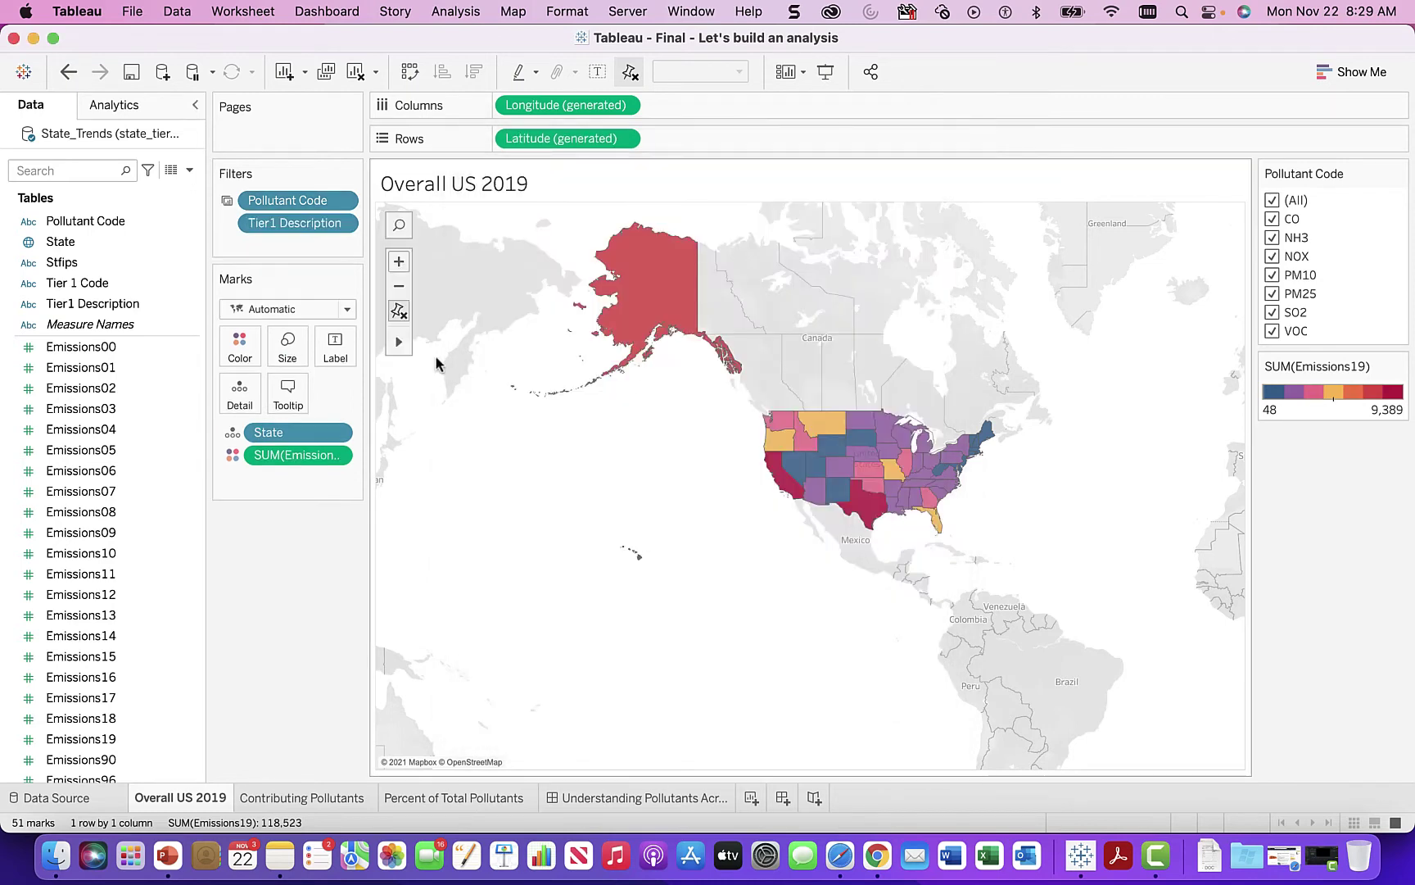
{"action": "left_click", "coordinate": [342, 203]}
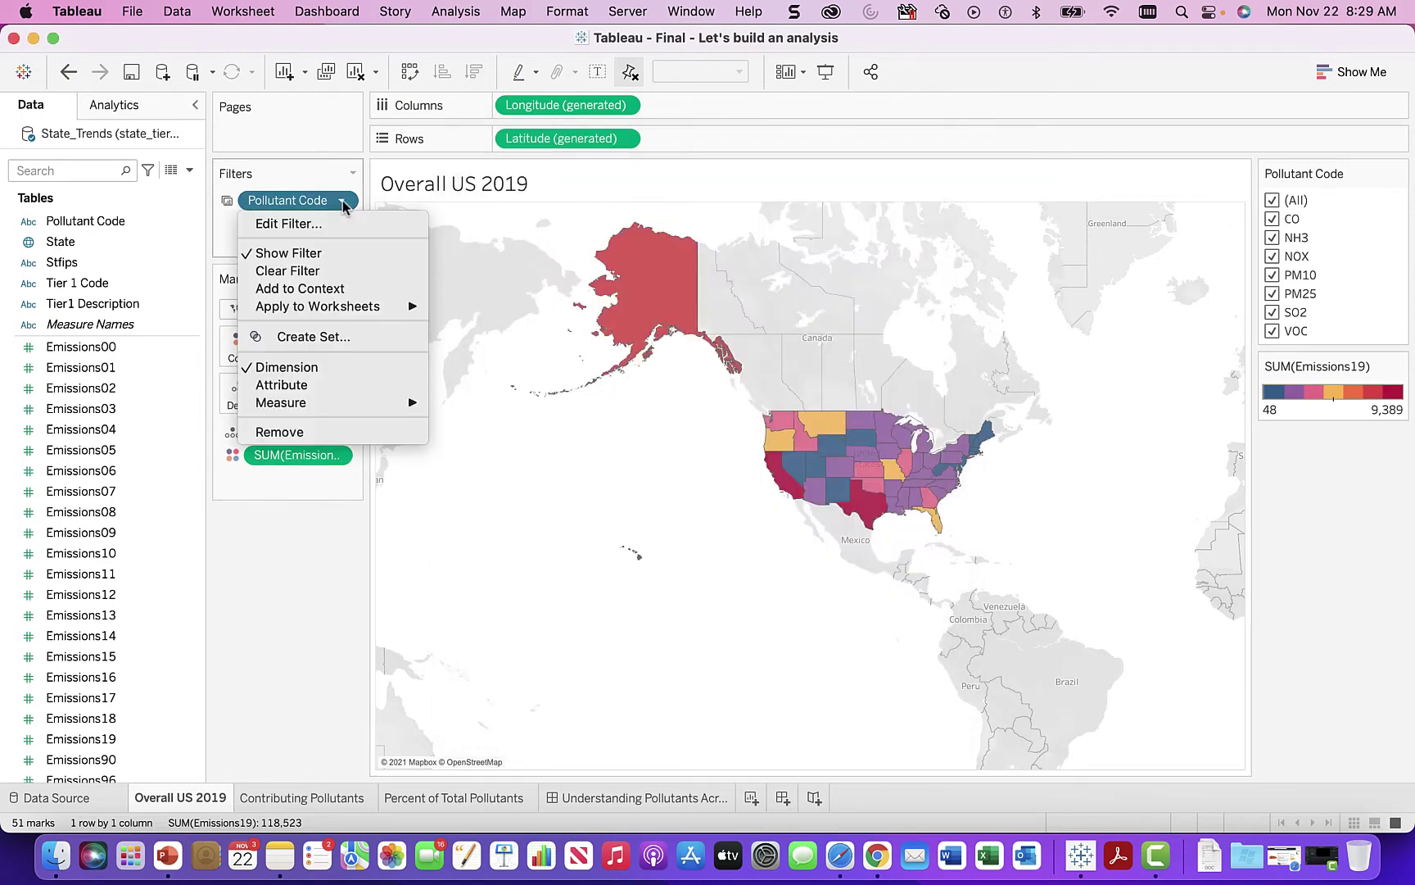
{"action": "left_click", "coordinate": [327, 432]}
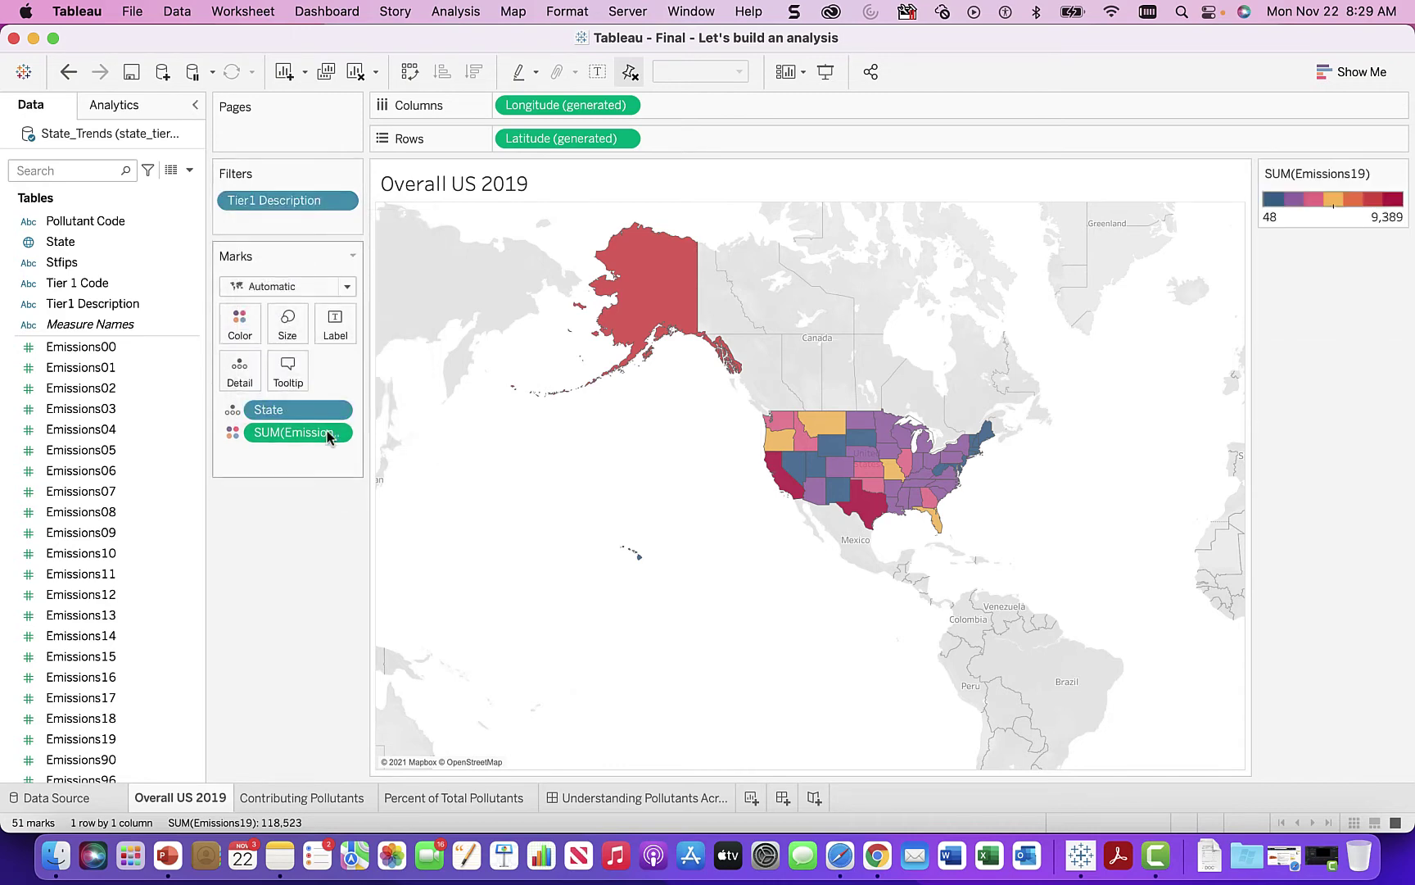
Display the Tier1 Description filter card, with all 15 categories checked, beside the map.
{"action": "left_click", "coordinate": [343, 204]}
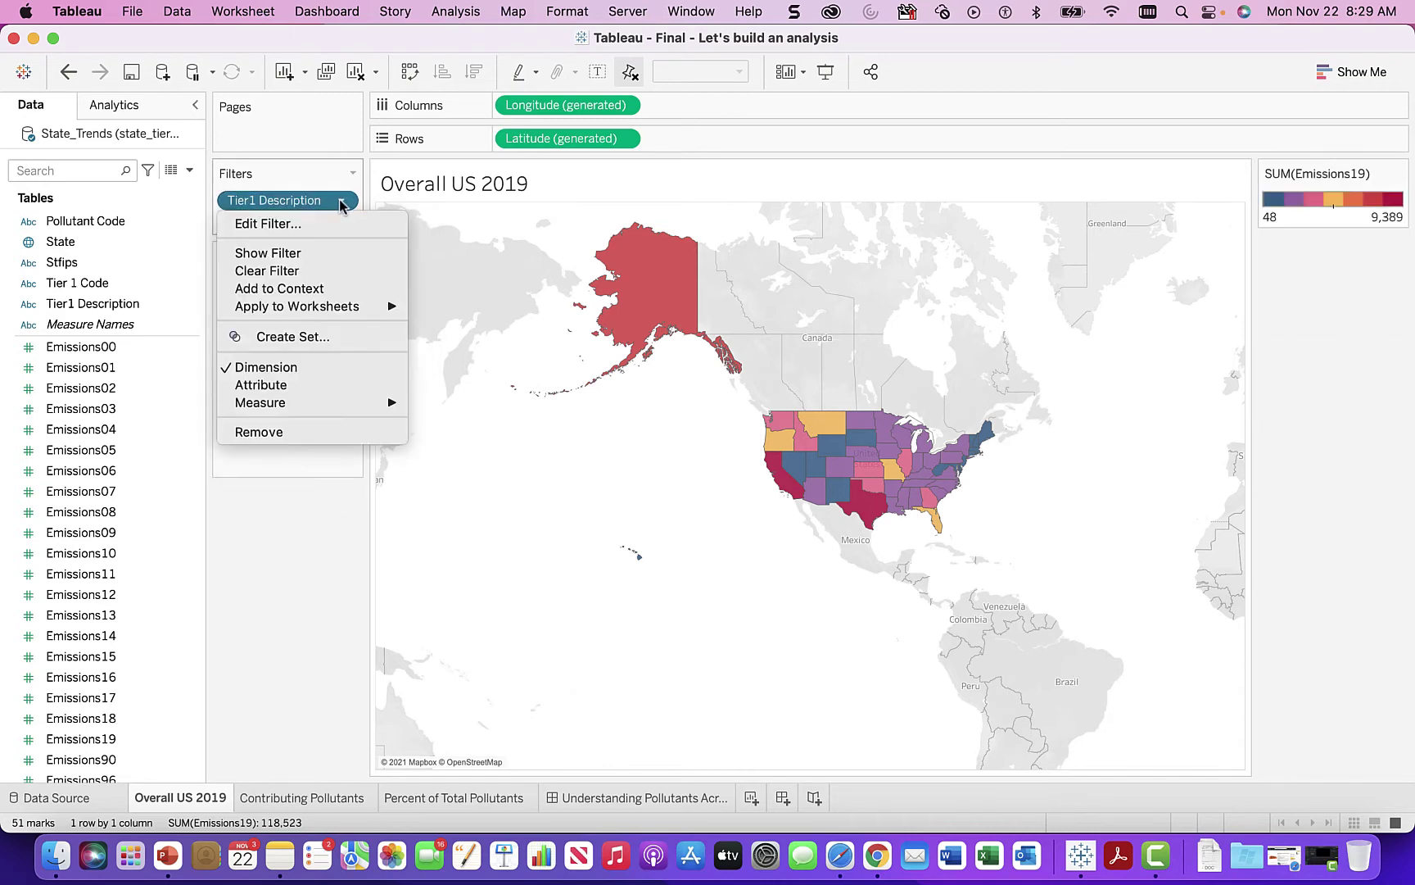
{"action": "left_click", "coordinate": [330, 250]}
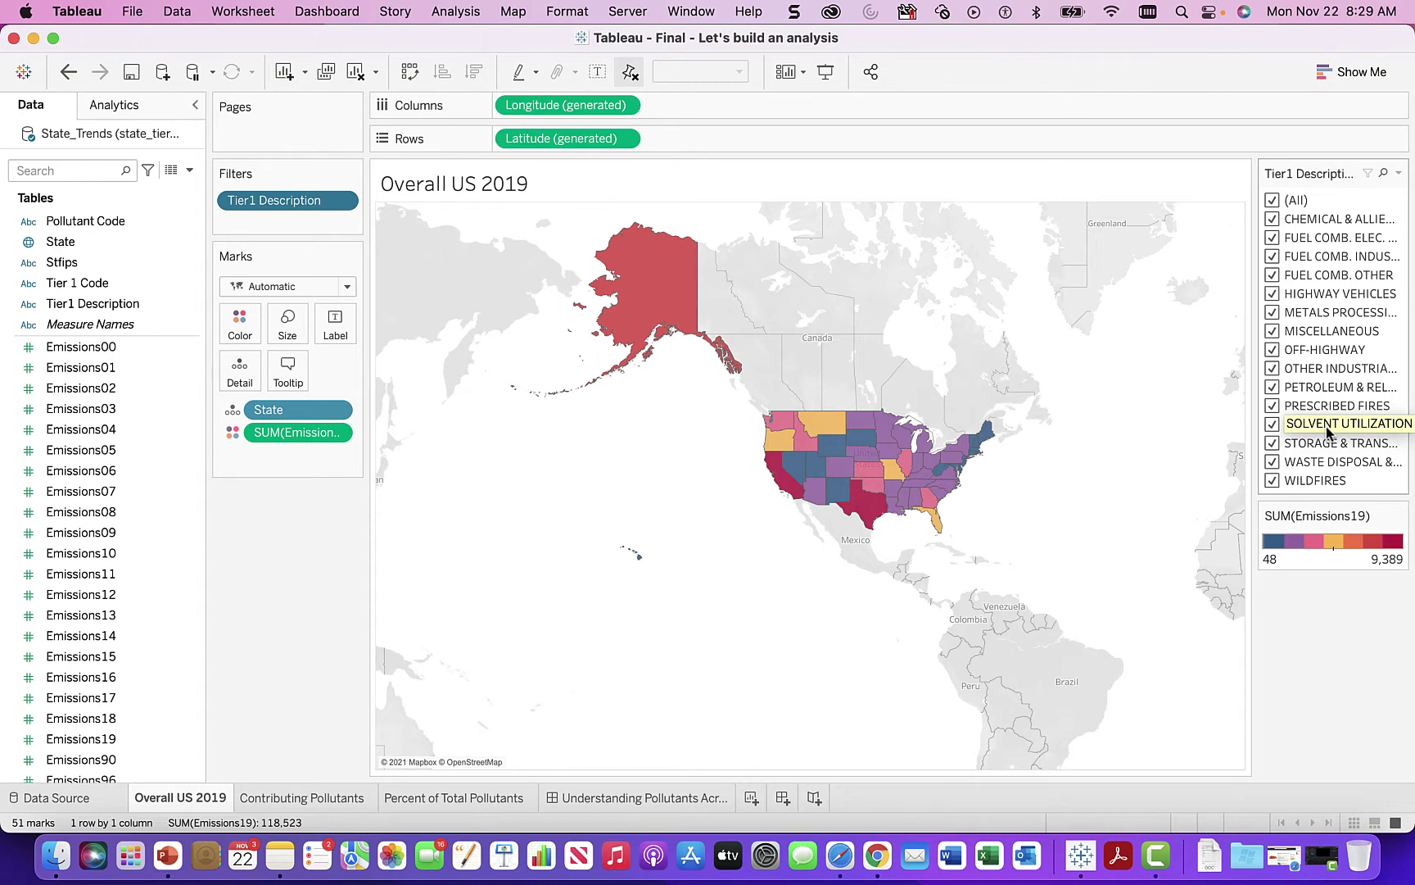
{"action": "mouse_move", "coordinate": [793, 501]}
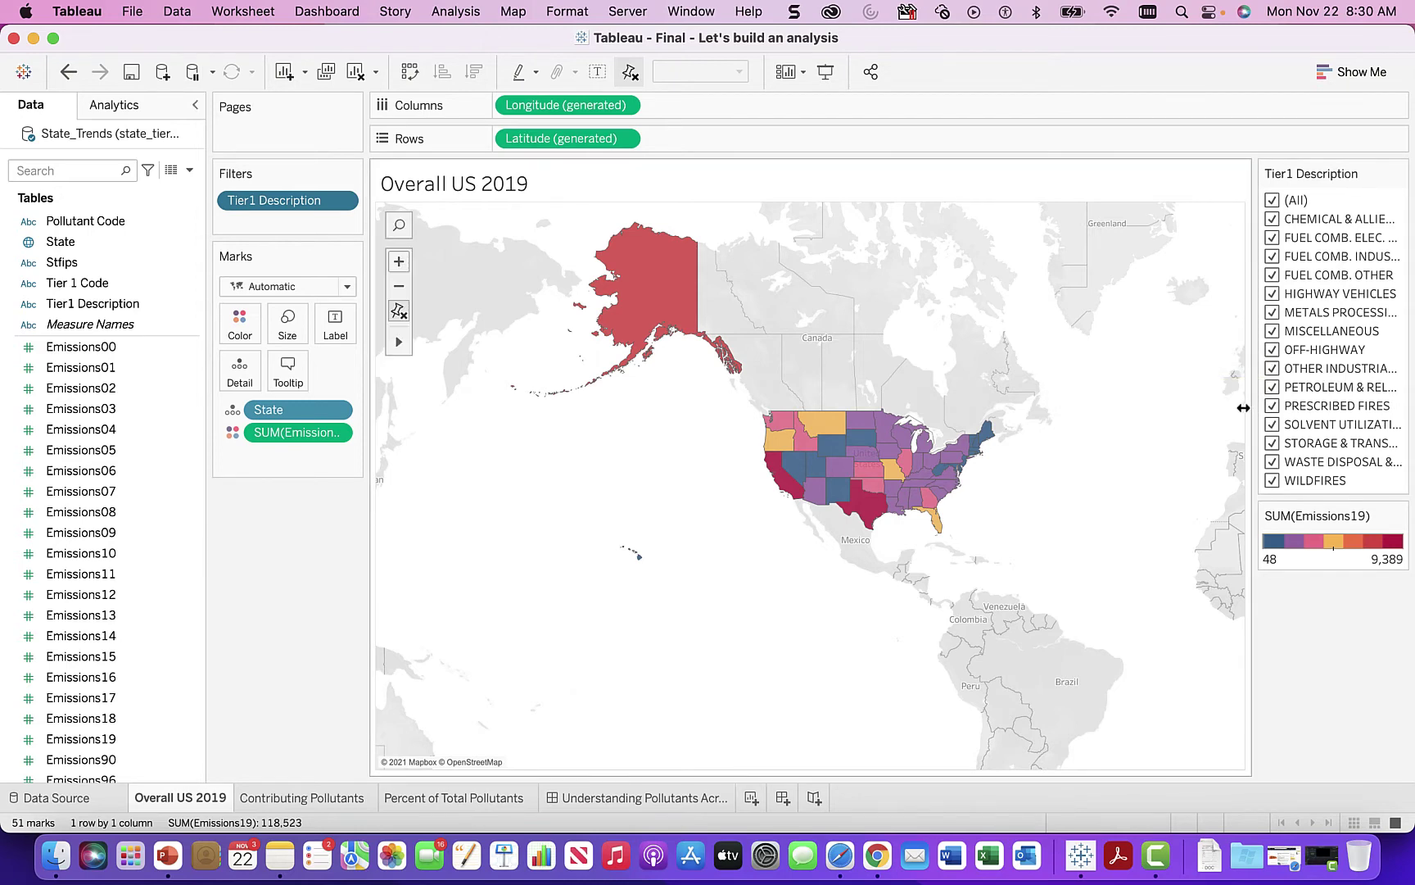
Narrow and re-widen the map view so the filter card shows fuller category names.
{"action": "left_click_drag", "start_coordinate": [1244, 407], "coordinate": [1150, 410]}
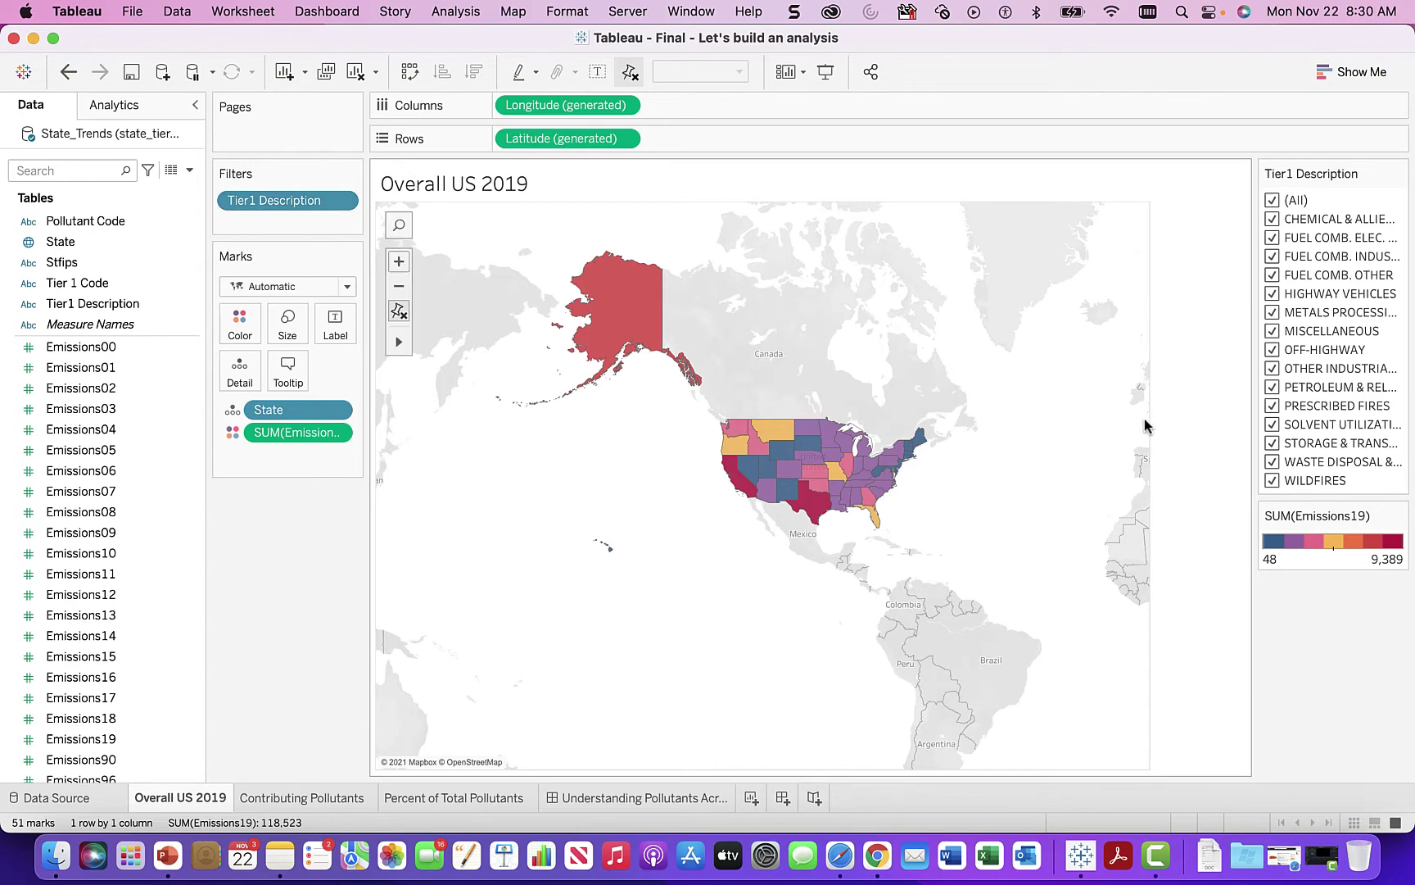
{"action": "left_click_drag", "start_coordinate": [1151, 423], "coordinate": [1216, 426]}
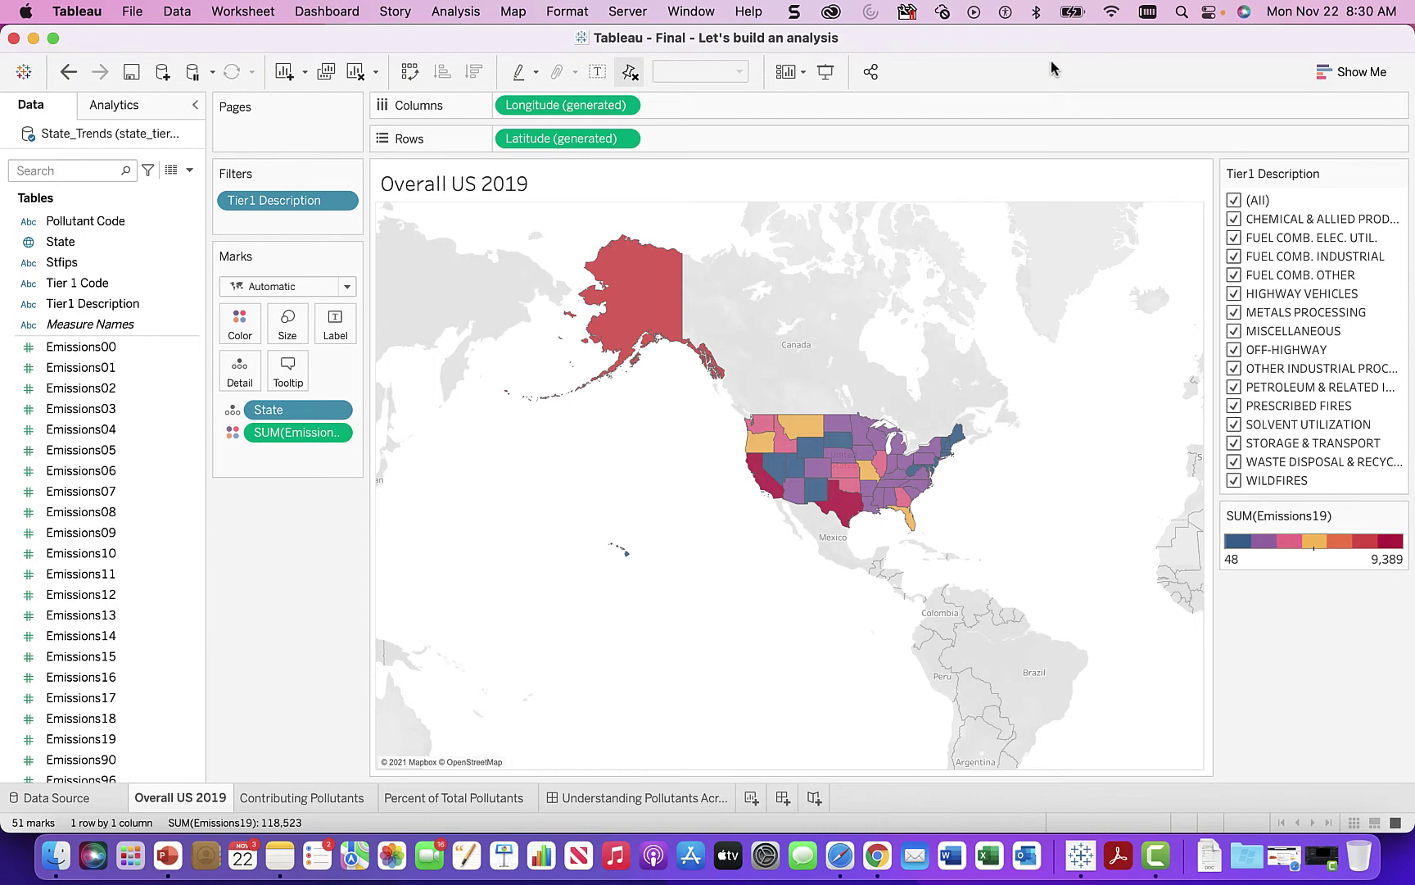
{"action": "left_click", "coordinate": [1234, 388]}
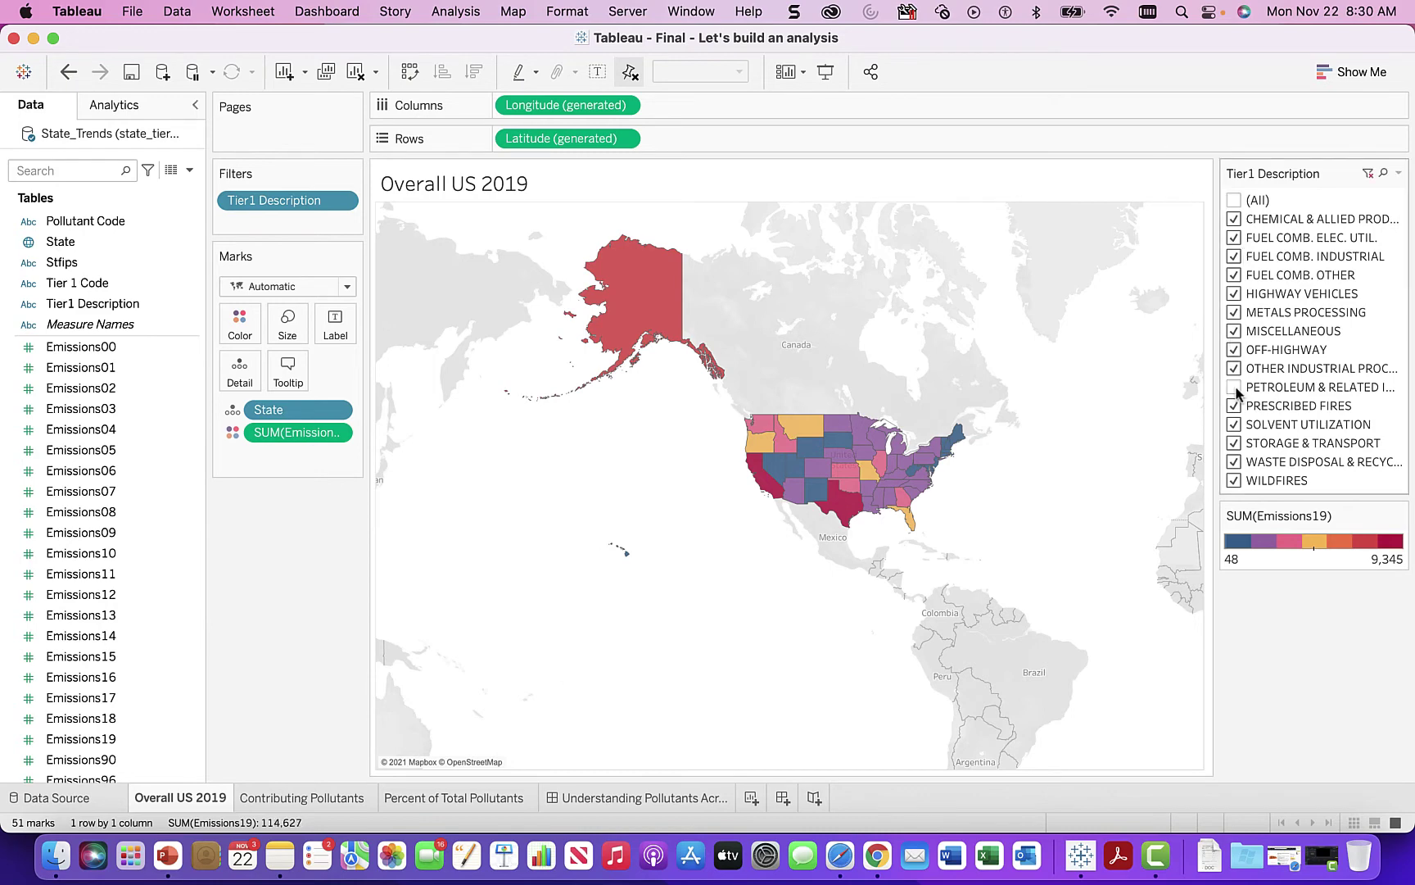
{"action": "left_click", "coordinate": [1235, 388]}
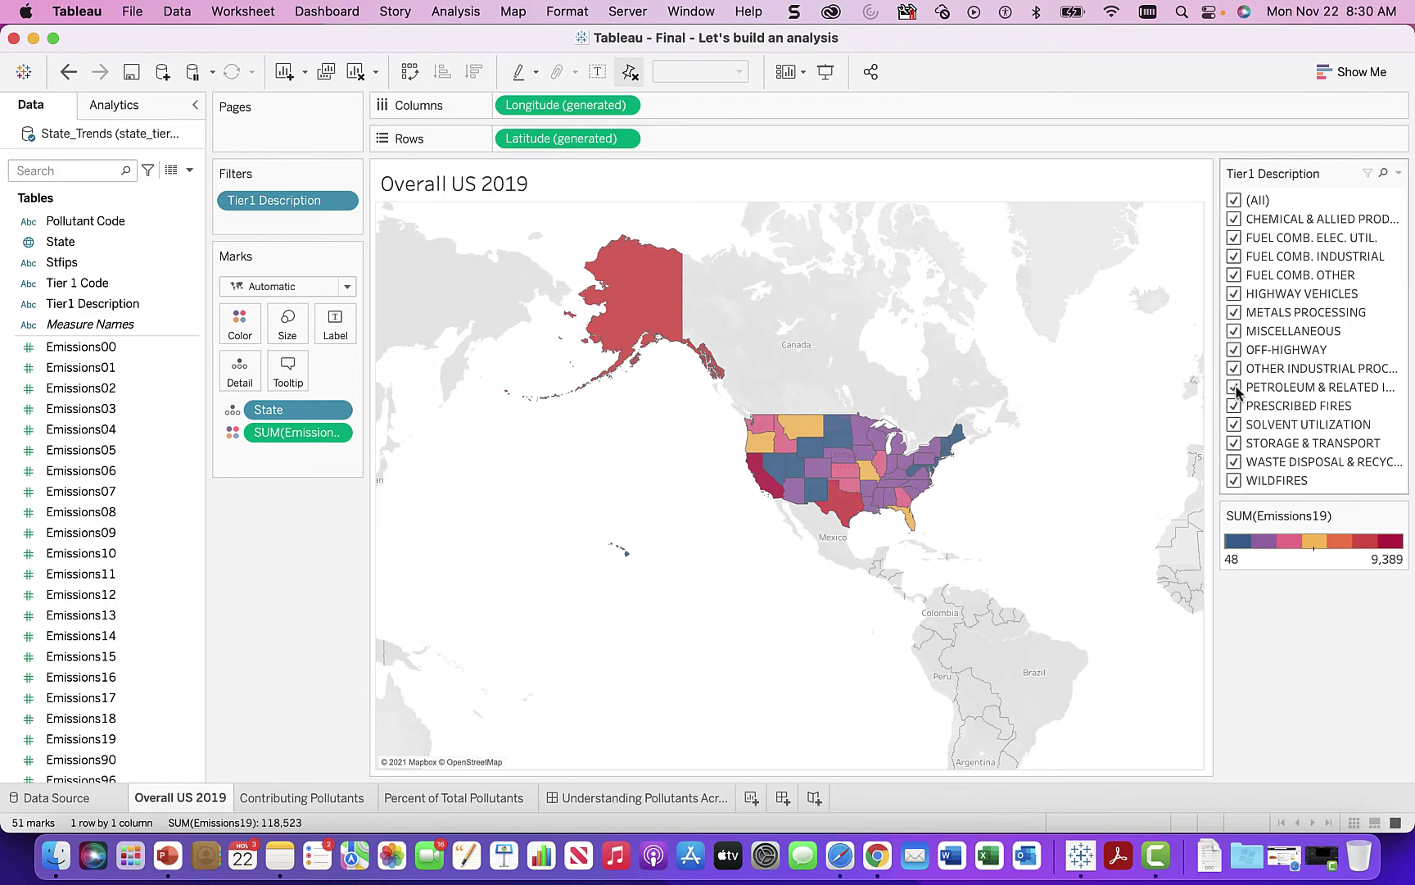
{"action": "left_click", "coordinate": [1233, 200]}
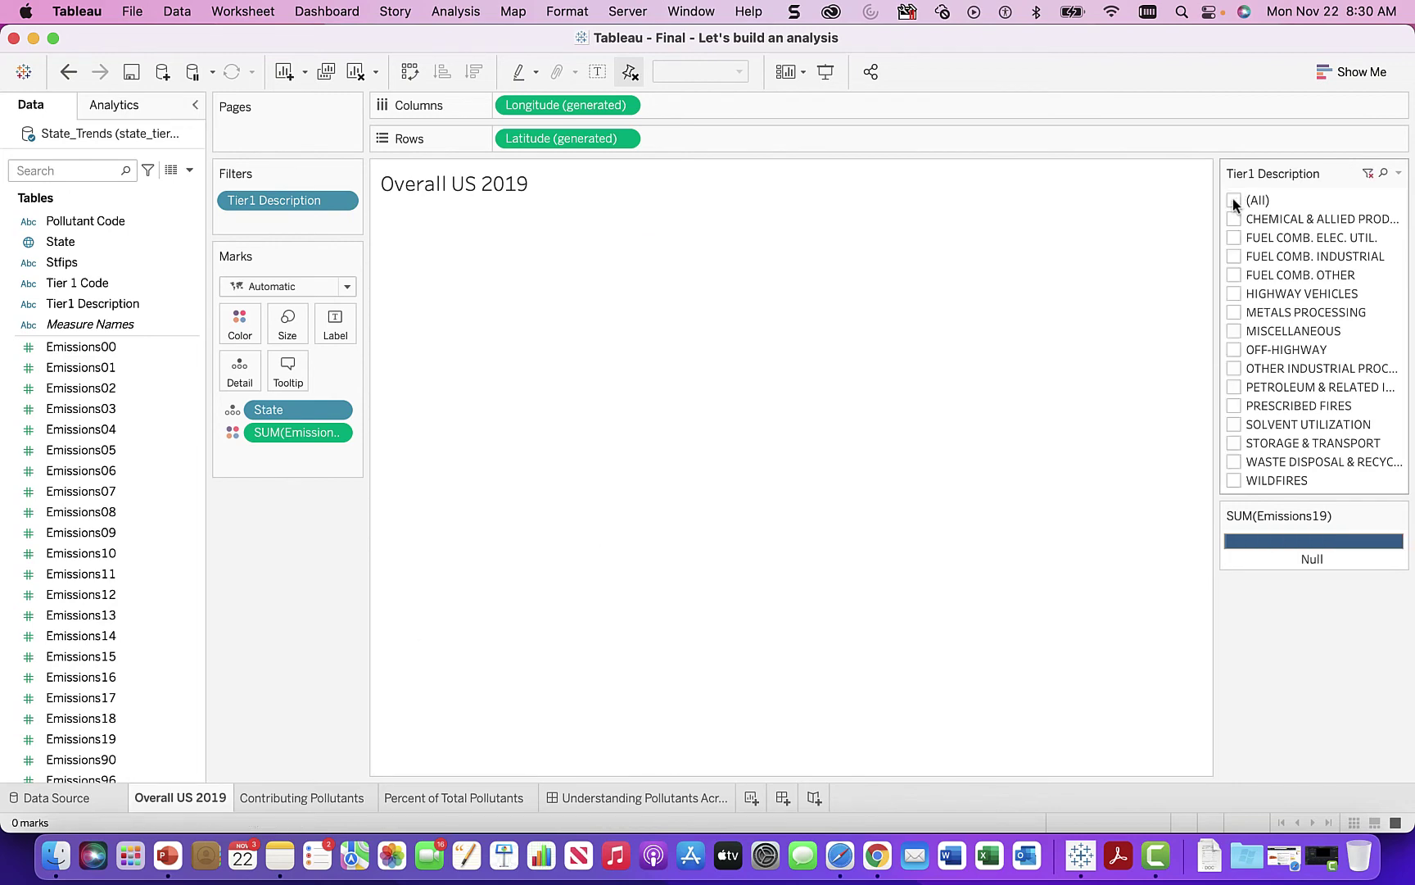
{"action": "left_click", "coordinate": [1235, 256]}
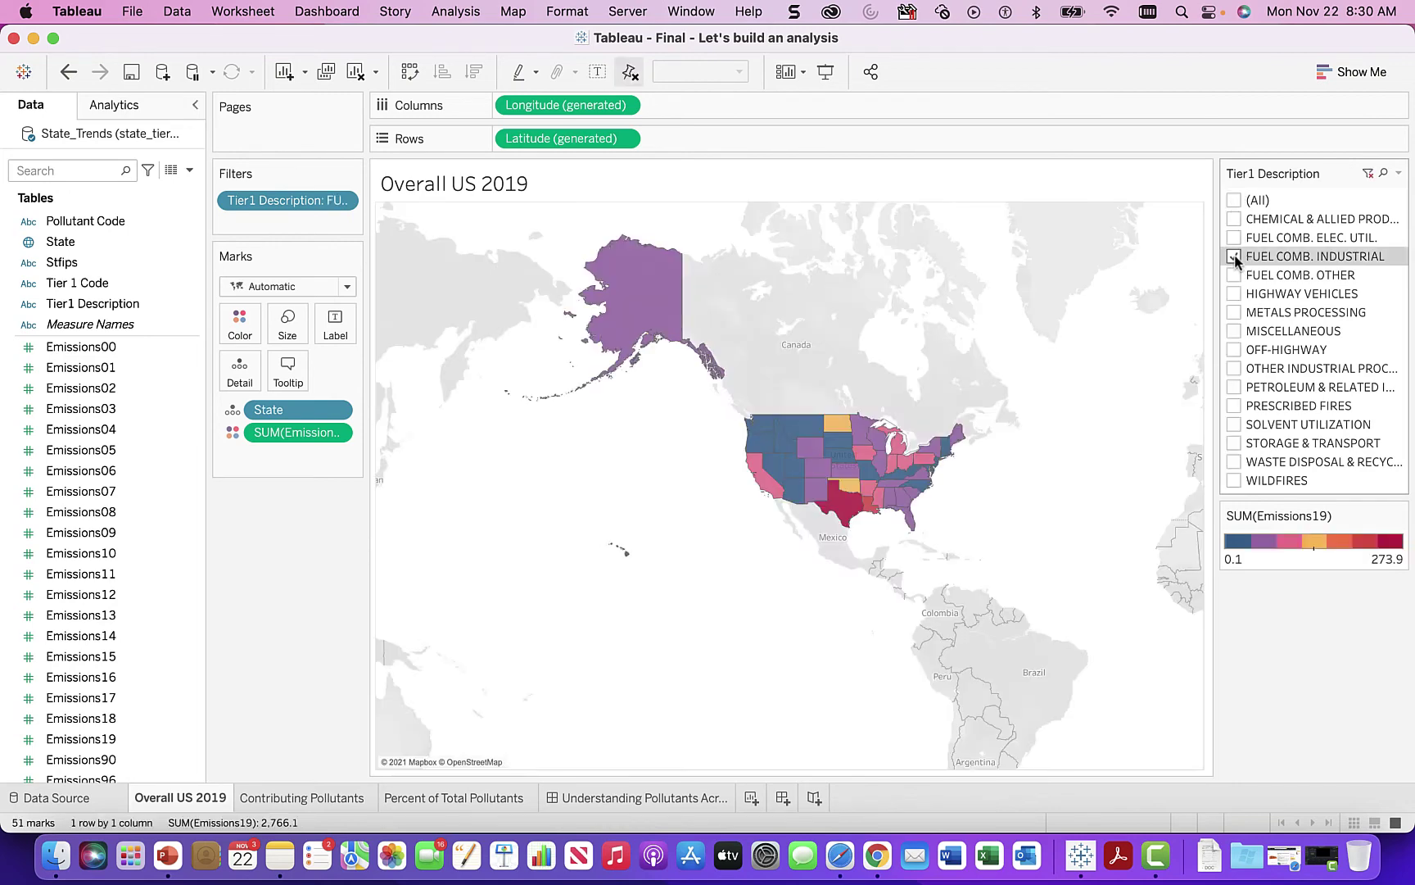
{"action": "left_click", "coordinate": [1234, 200]}
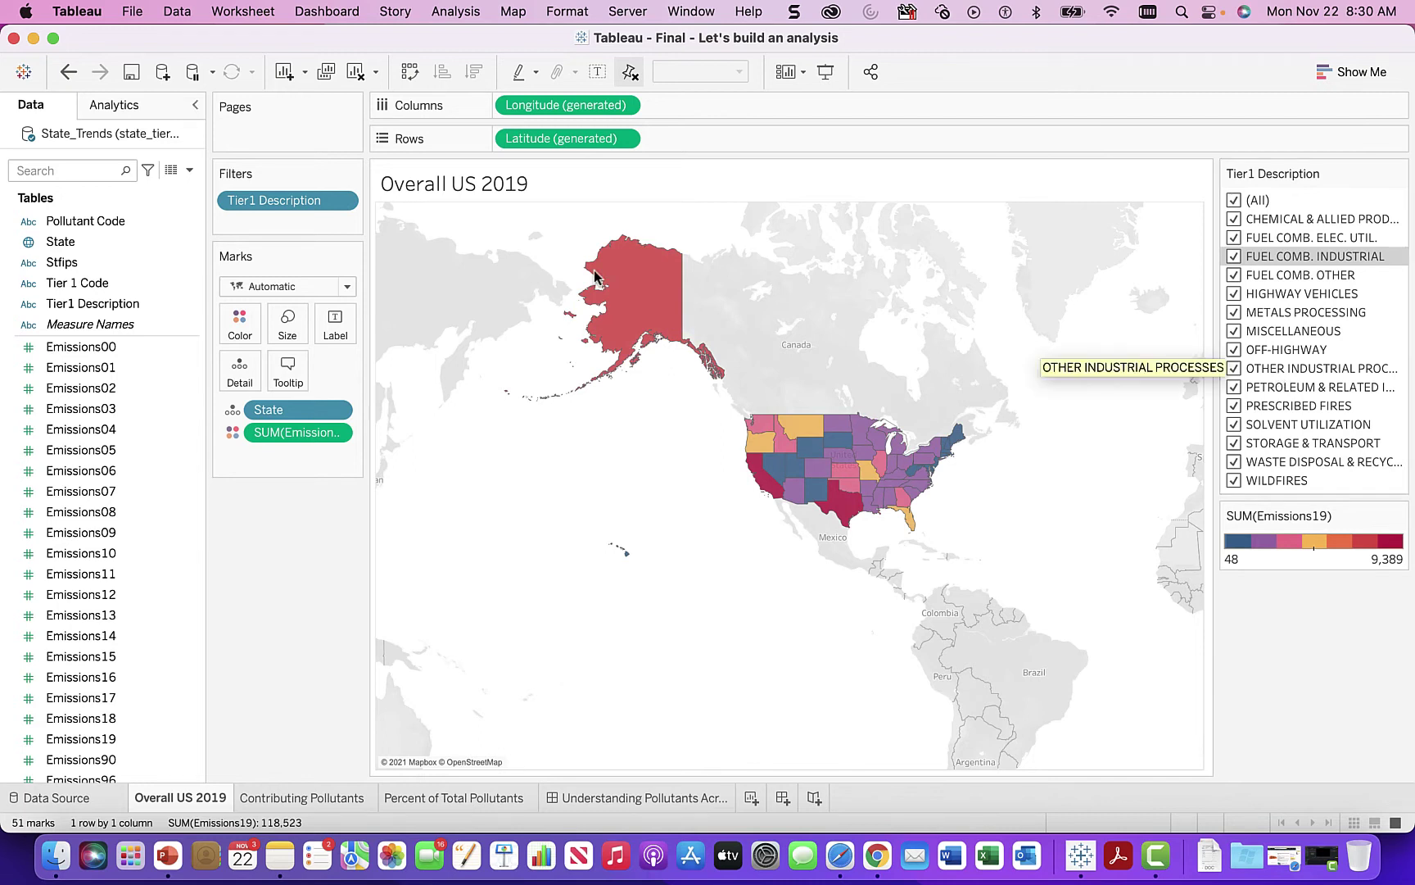
Apply the Tier1 Description filter to Contributing Pollutants and Percent of Total Pollutants, covering three worksheets.
{"action": "left_click", "coordinate": [341, 201]}
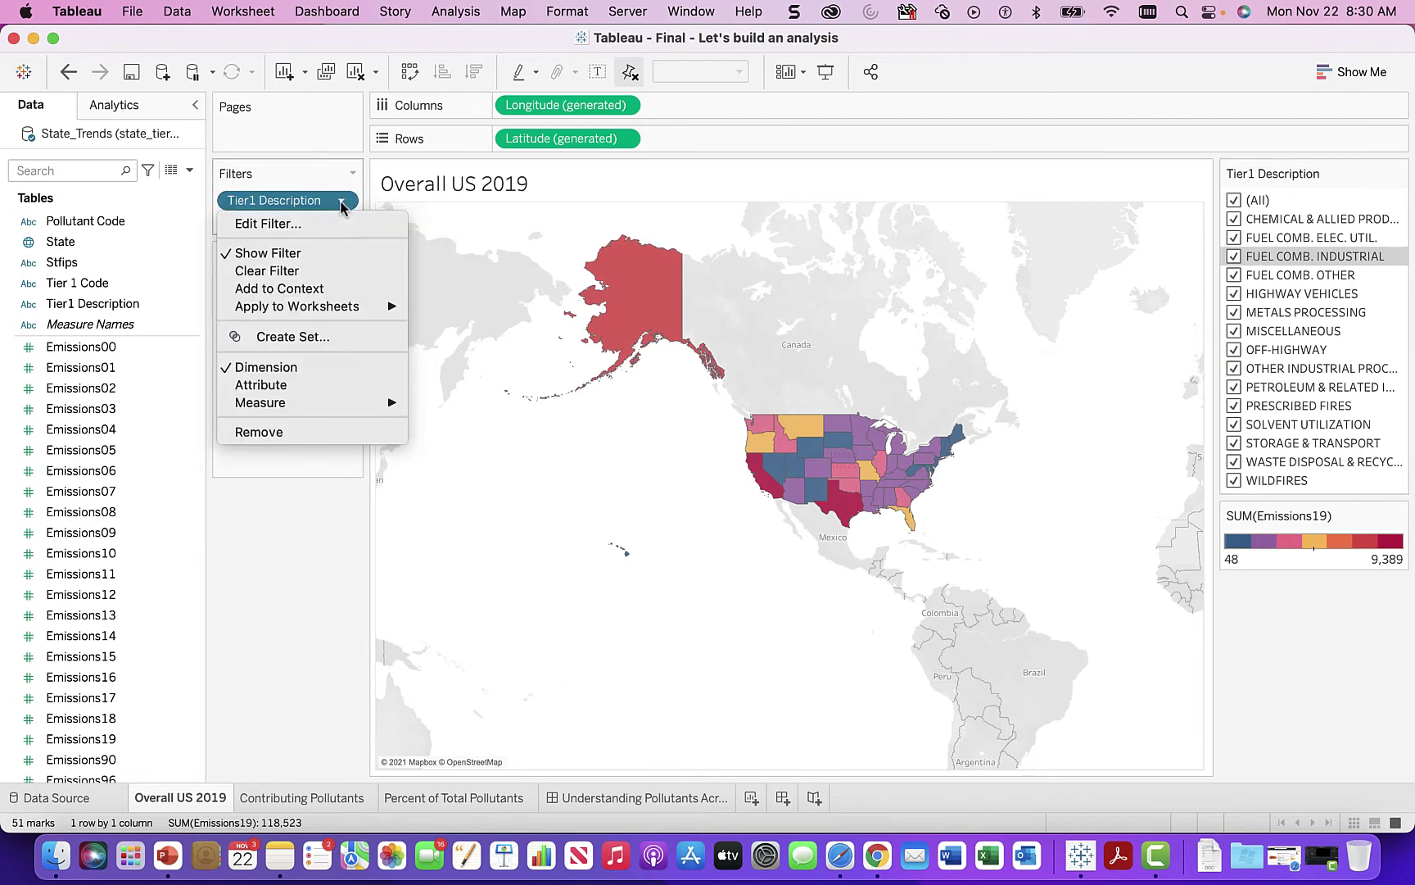
{"action": "mouse_move", "coordinate": [361, 306]}
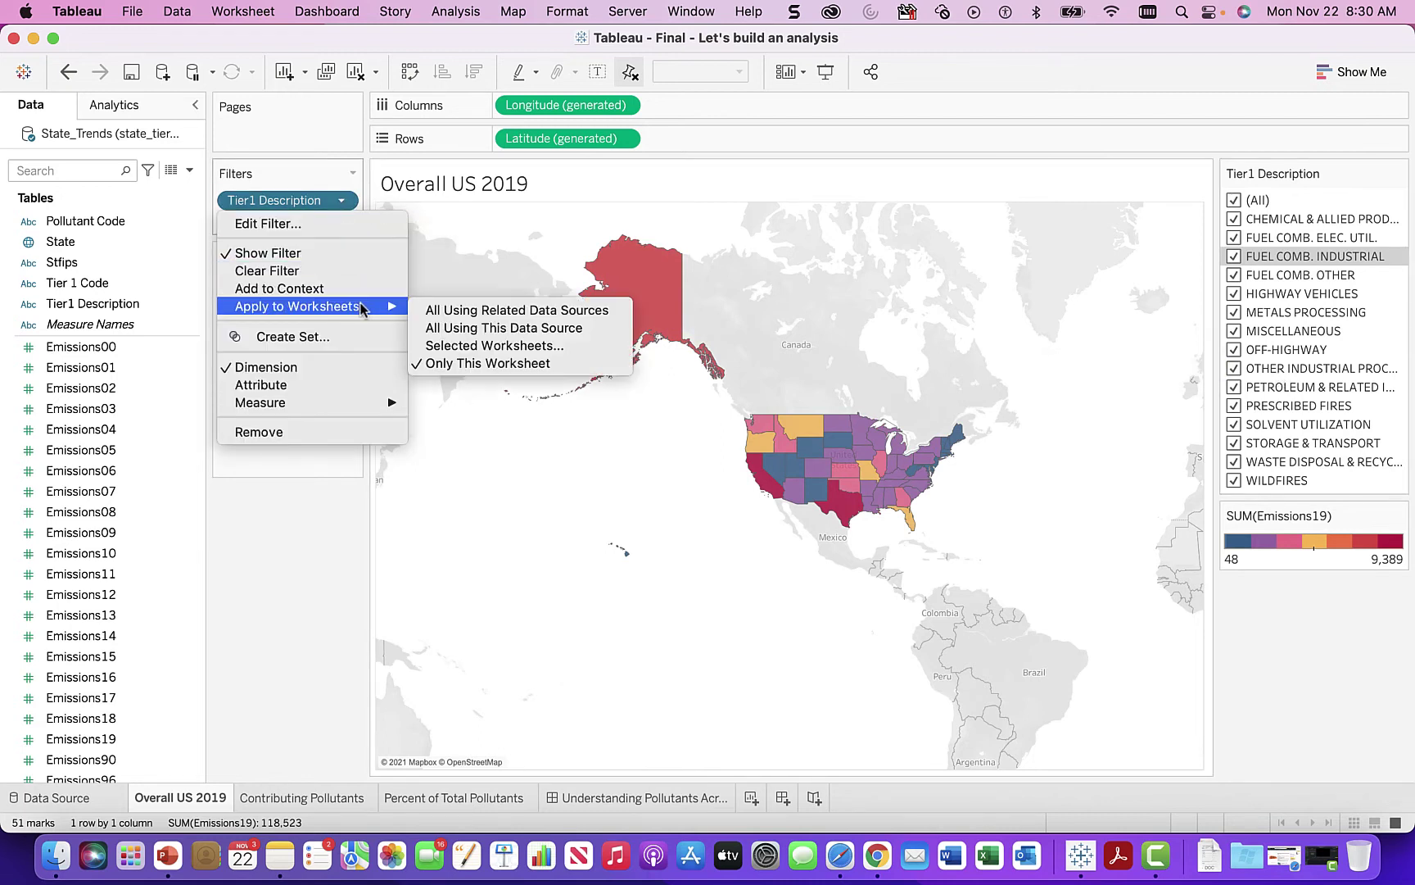
{"action": "left_click", "coordinate": [472, 346]}
{"action": "left_click", "coordinate": [481, 349]}
{"action": "left_click", "coordinate": [481, 370]}
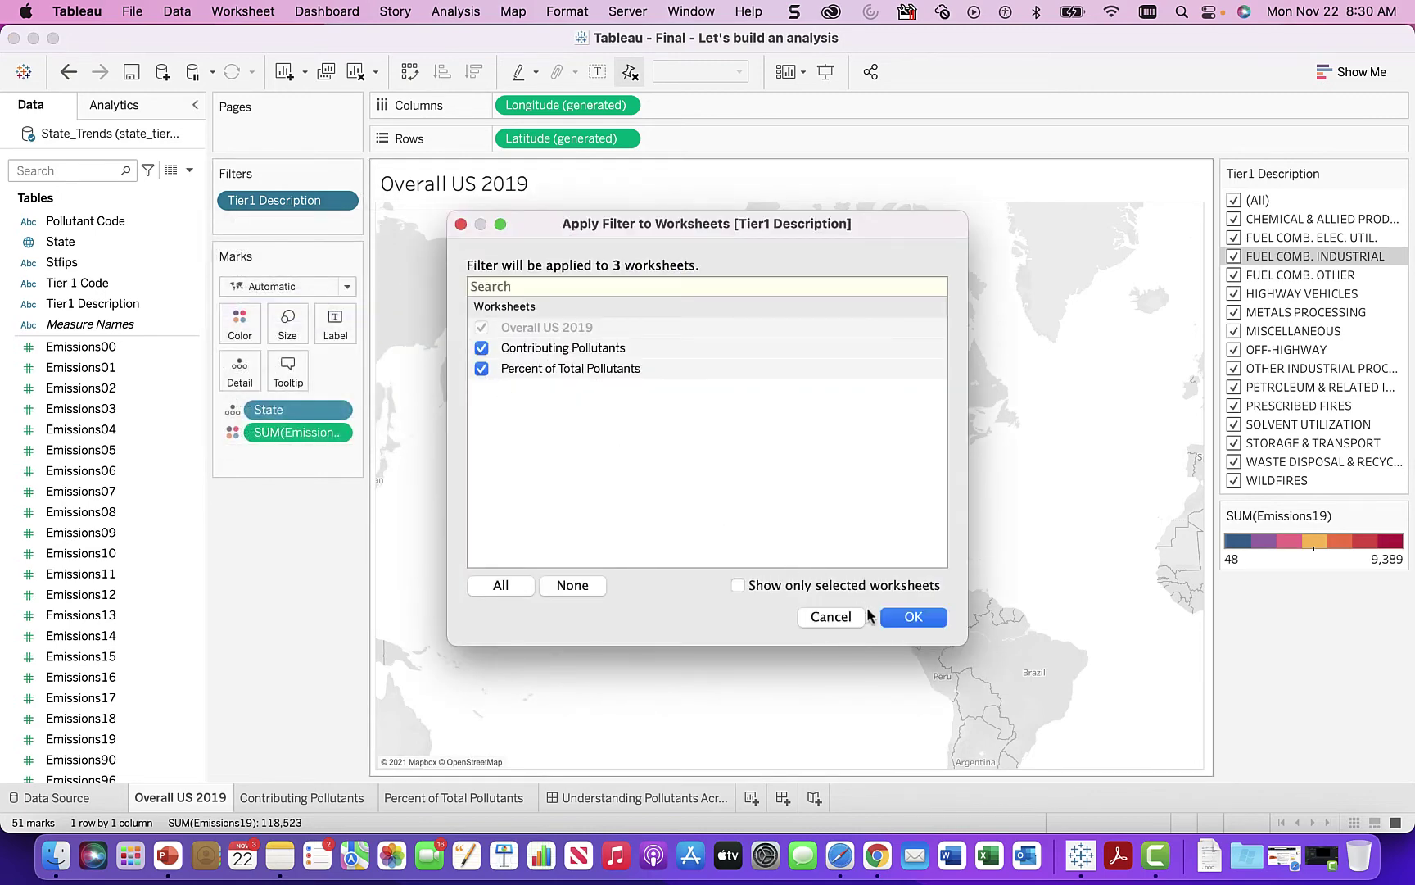
{"action": "left_click", "coordinate": [909, 619]}
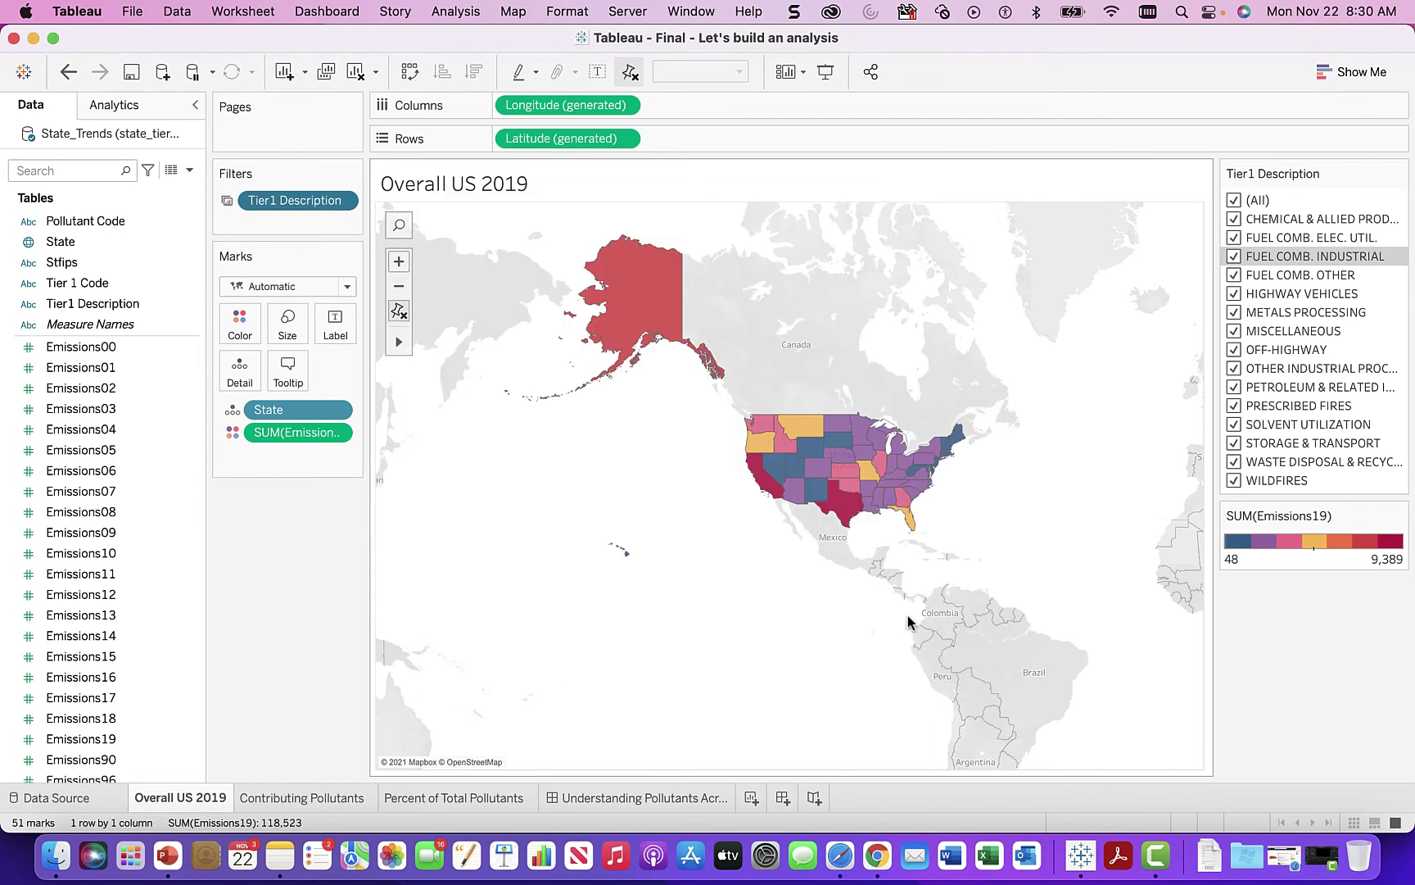
Clear (All) in the Tier1 card, then tick the 13 categories from CHEMICAL through STORAGE & TRANSPORT.
{"action": "left_click", "coordinate": [1233, 201]}
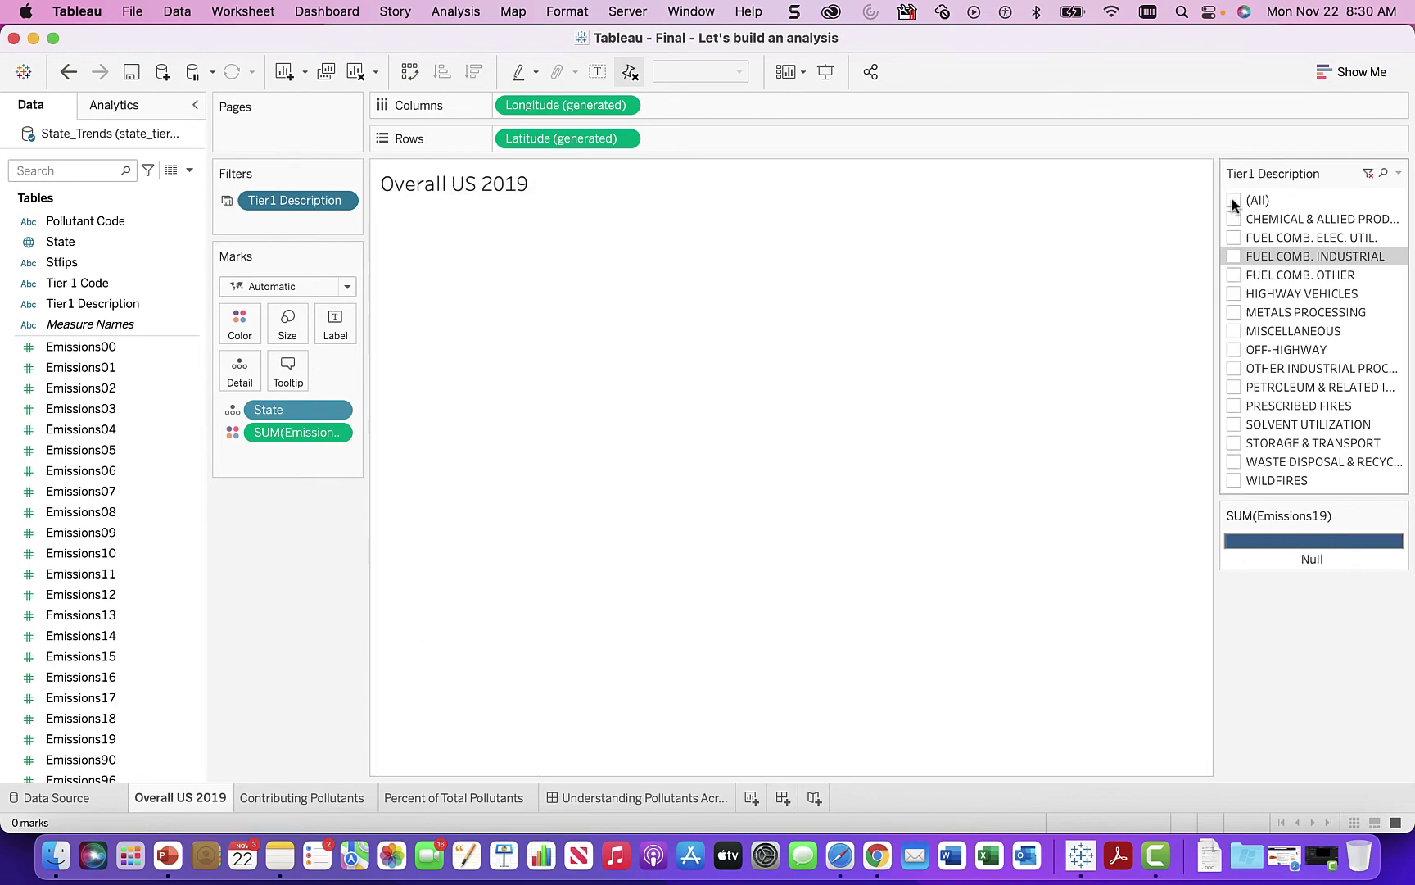
{"action": "left_click", "coordinate": [1233, 219]}
{"action": "left_click", "coordinate": [1234, 237]}
{"action": "left_click", "coordinate": [1233, 256]}
{"action": "left_click", "coordinate": [1234, 275]}
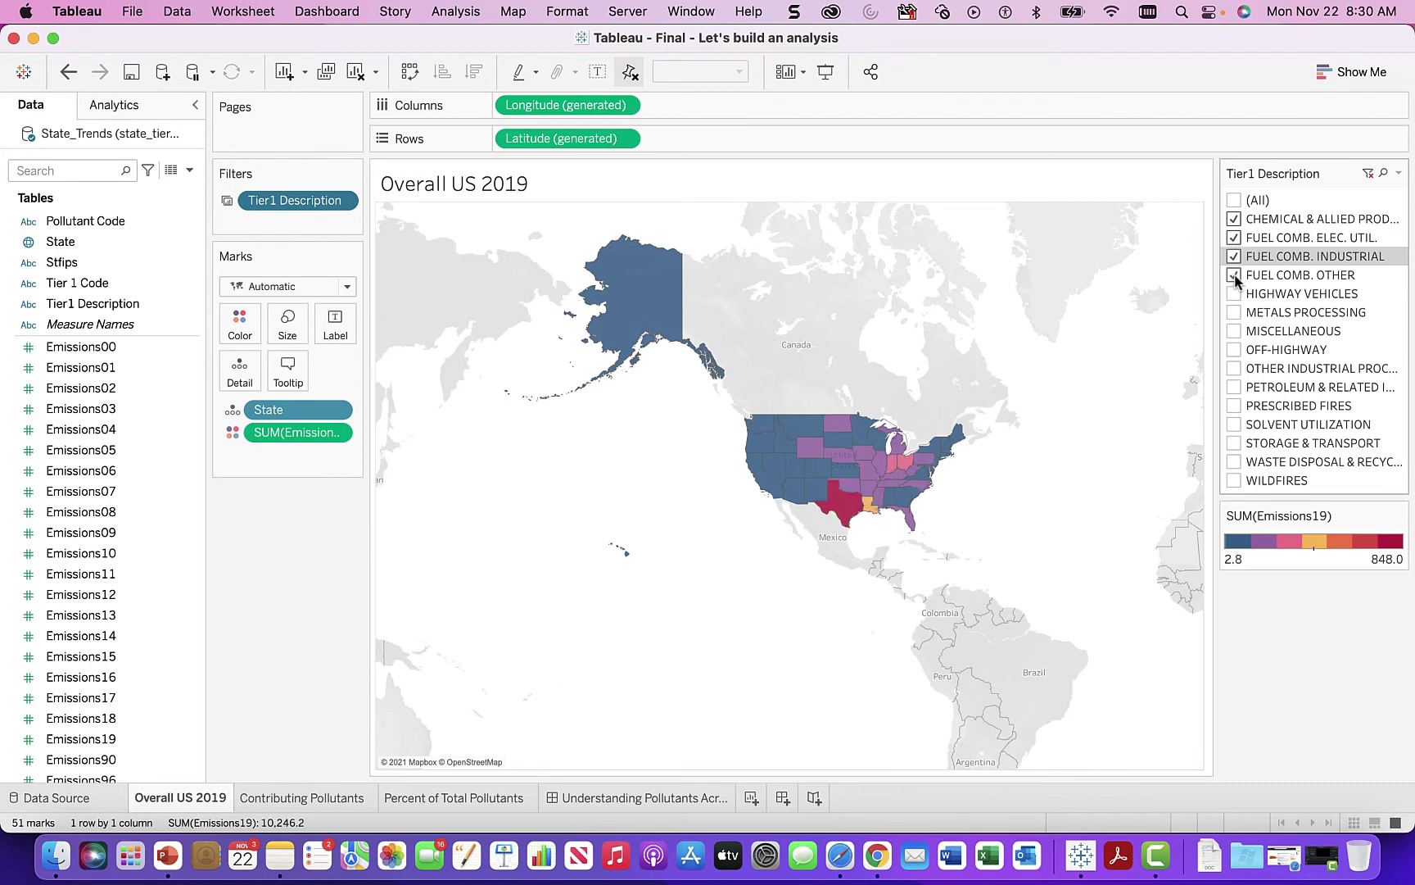
{"action": "left_click", "coordinate": [1234, 293]}
{"action": "left_click", "coordinate": [1233, 312]}
{"action": "left_click", "coordinate": [1233, 331]}
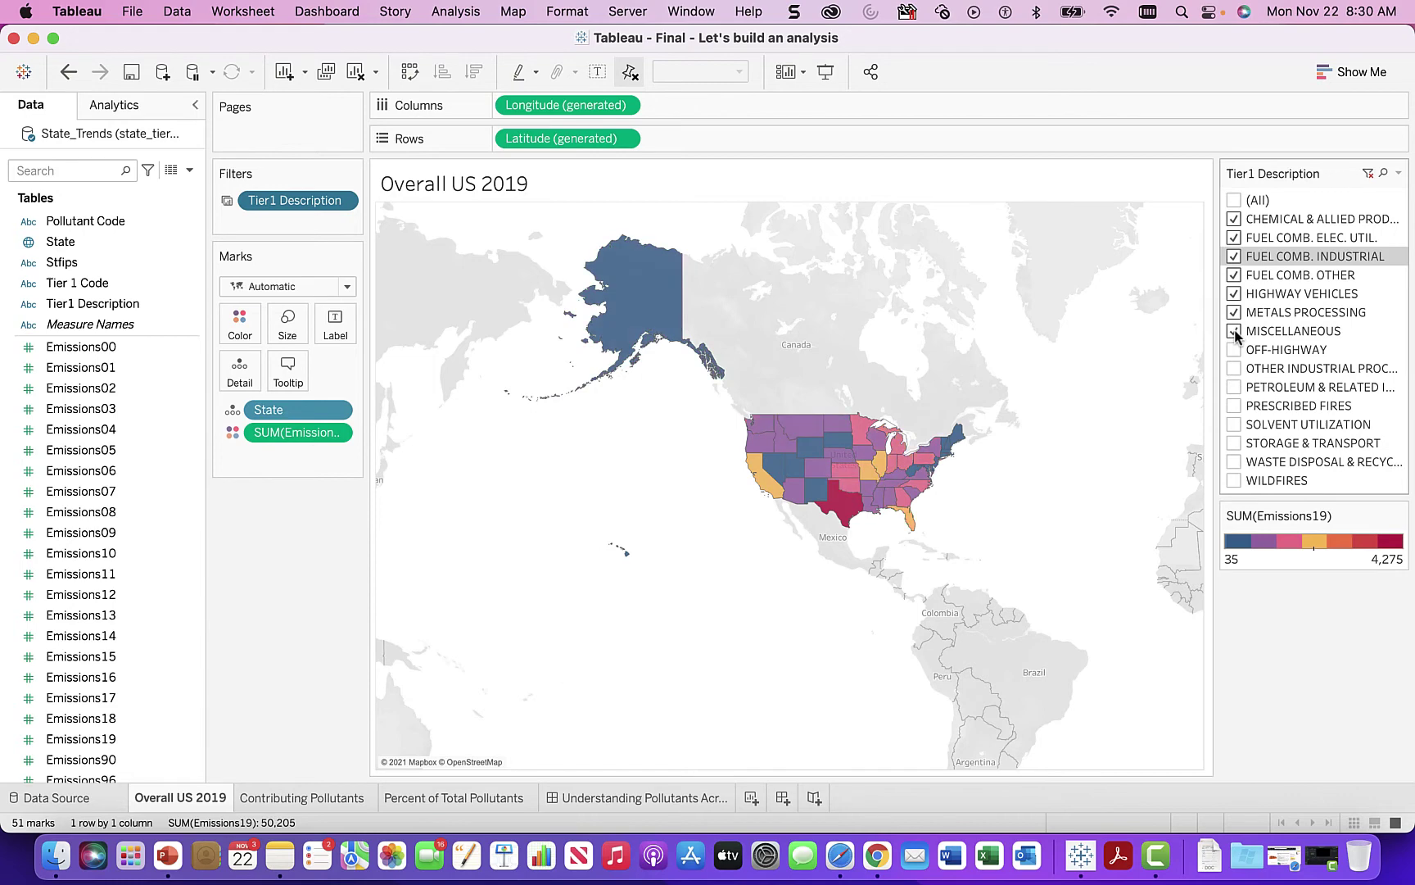
{"action": "left_click", "coordinate": [1235, 348]}
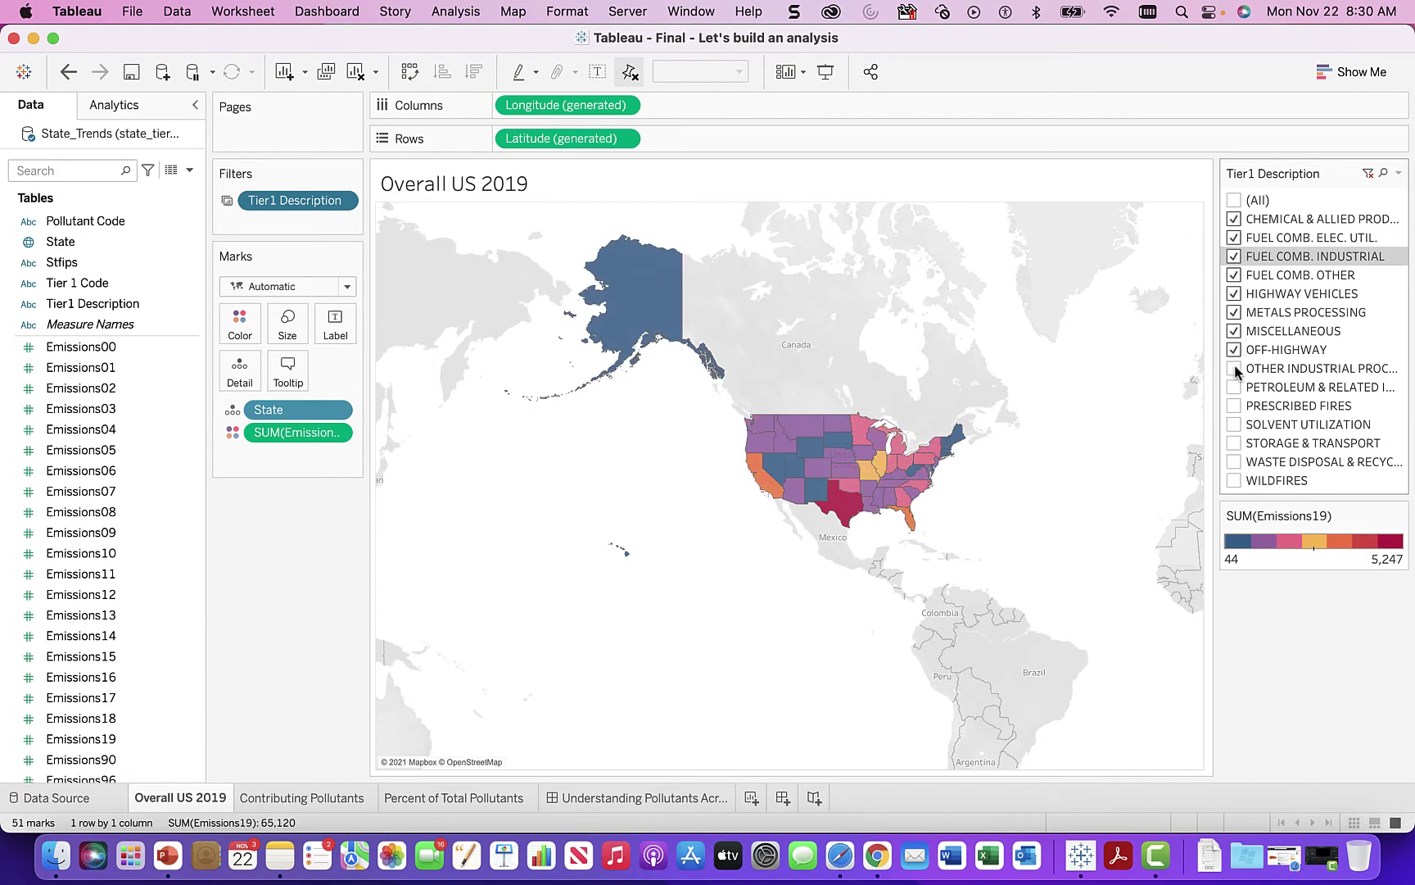
{"action": "left_click", "coordinate": [1234, 368]}
{"action": "left_click", "coordinate": [1234, 386]}
{"action": "left_click", "coordinate": [1235, 405]}
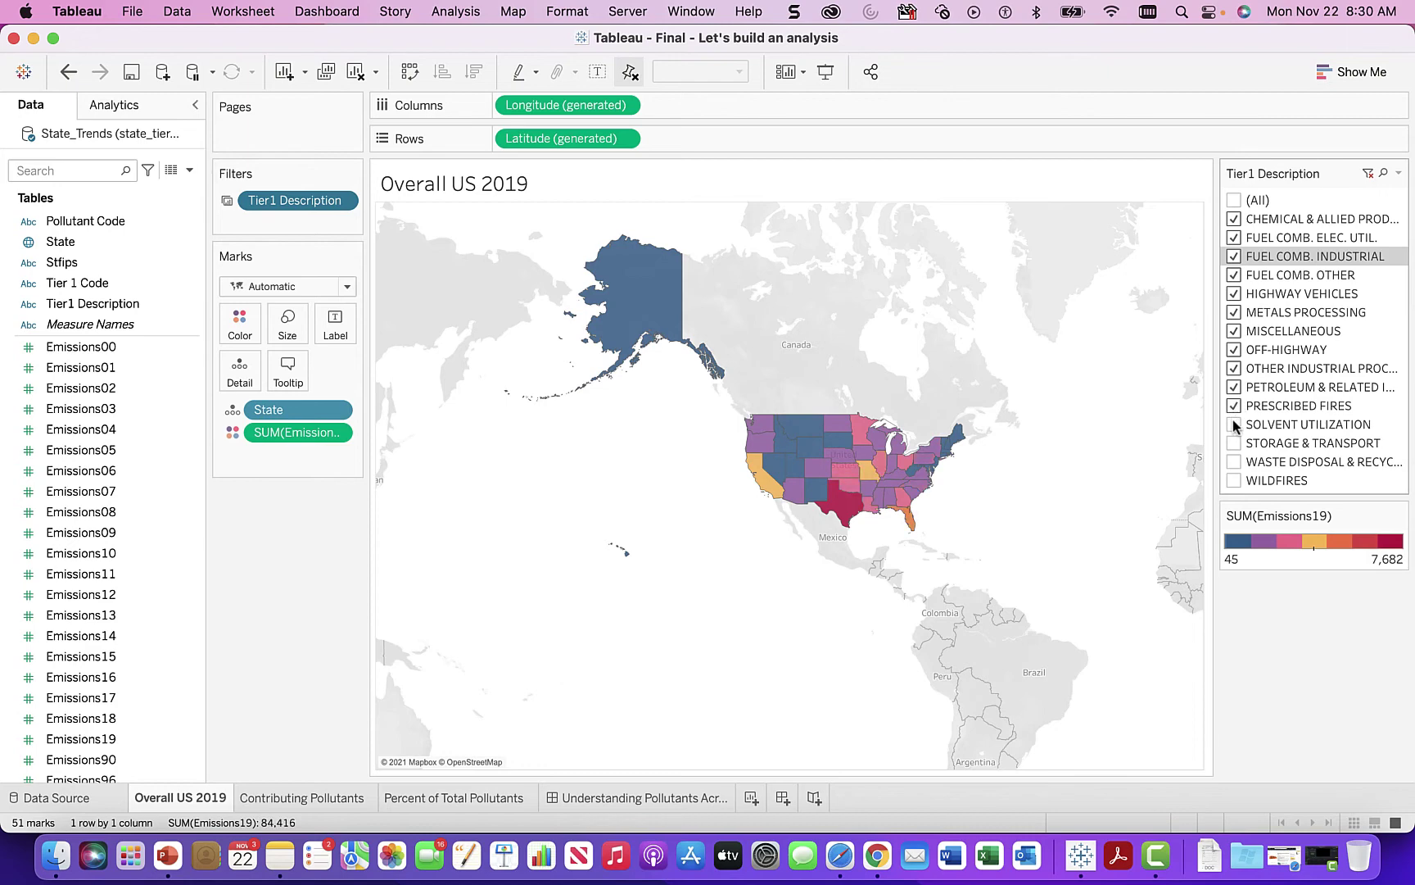
{"action": "left_click", "coordinate": [1234, 424]}
{"action": "left_click", "coordinate": [1233, 442]}
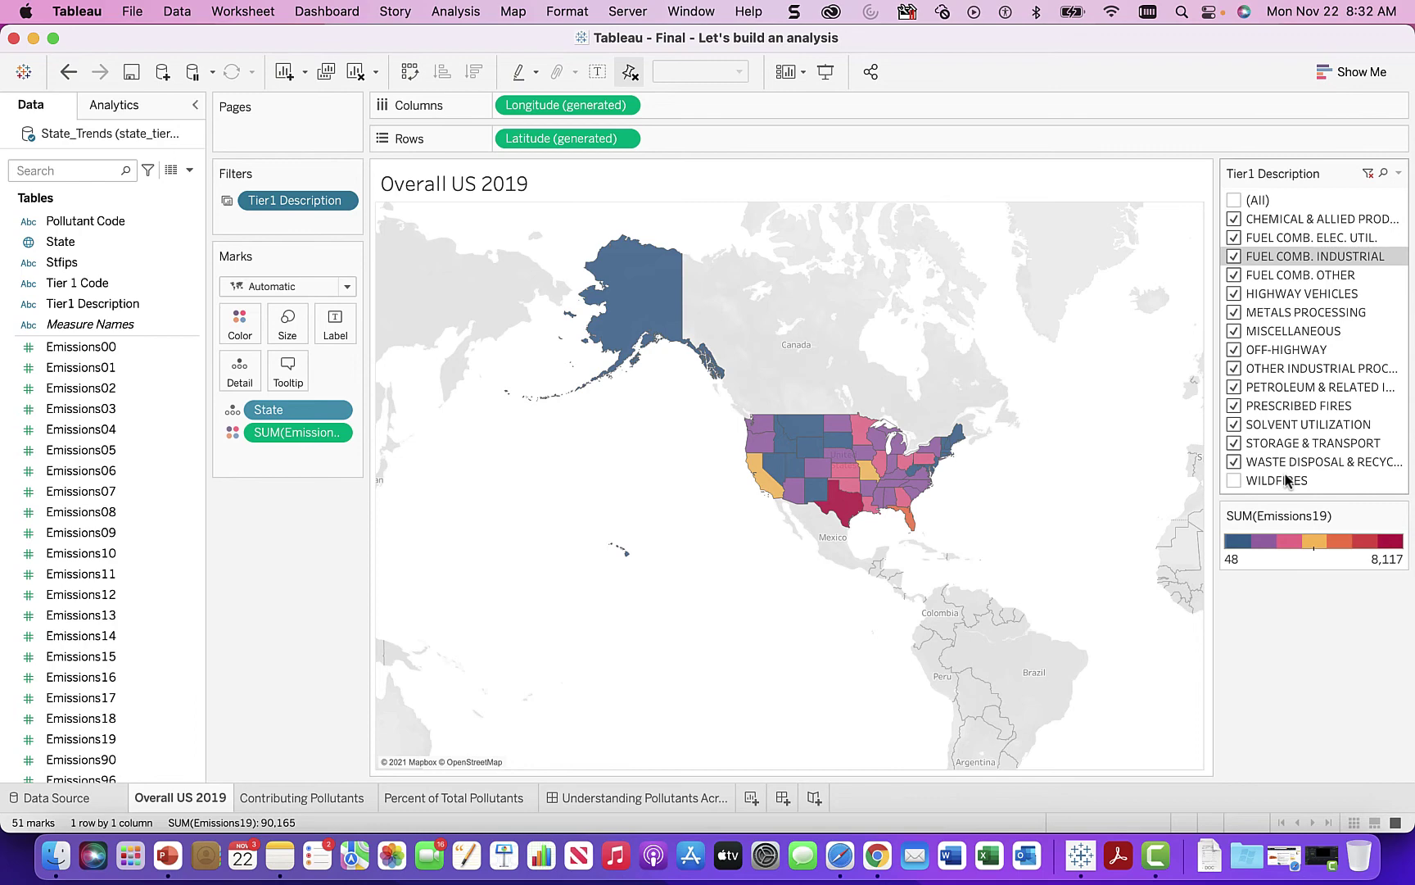
{"action": "left_click", "coordinate": [298, 798]}
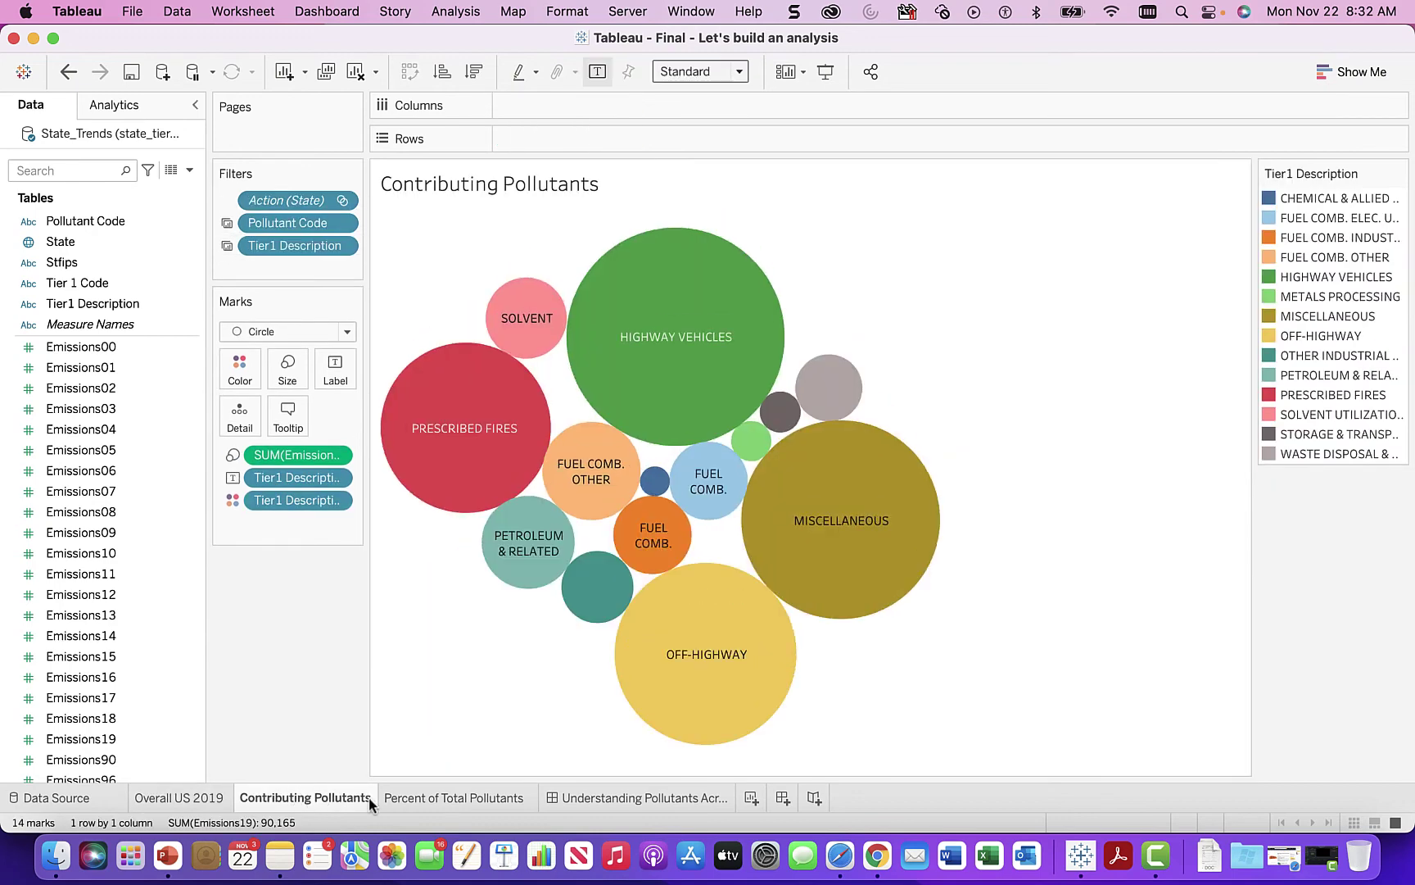
{"action": "left_click", "coordinate": [431, 800]}
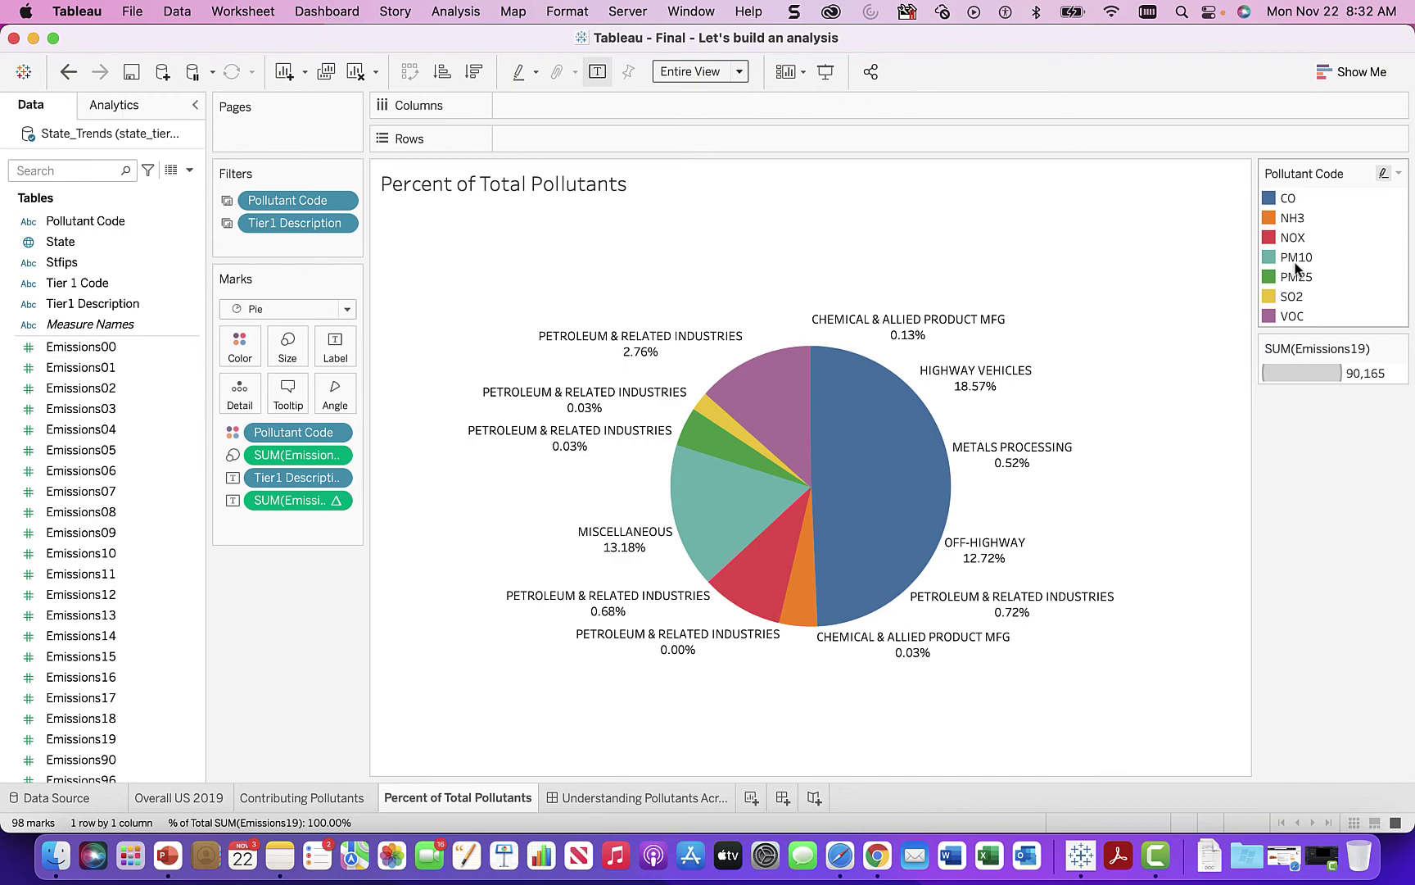
{"action": "left_click", "coordinate": [314, 796]}
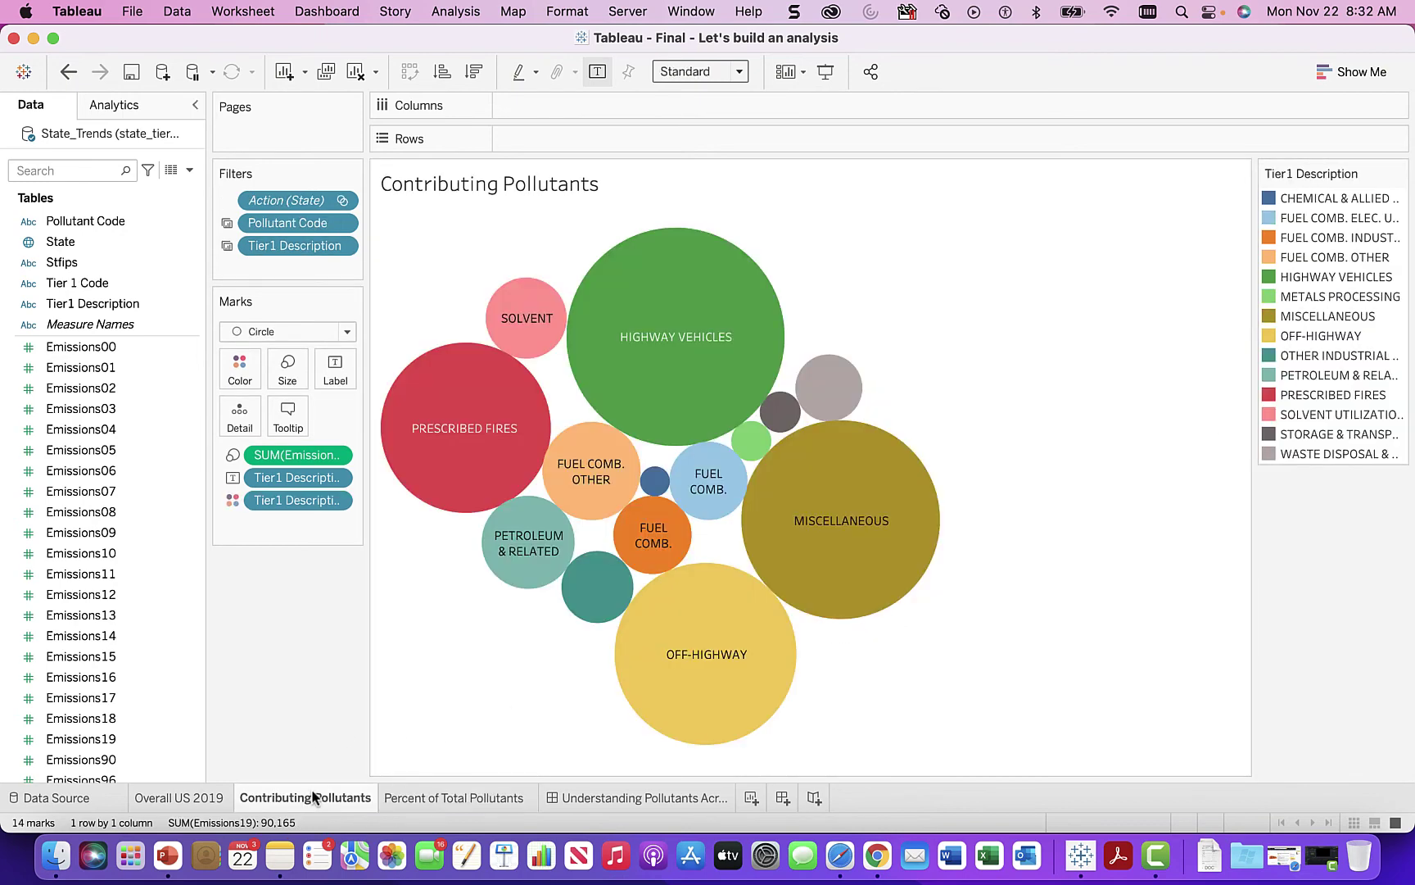
{"action": "left_click", "coordinate": [182, 798]}
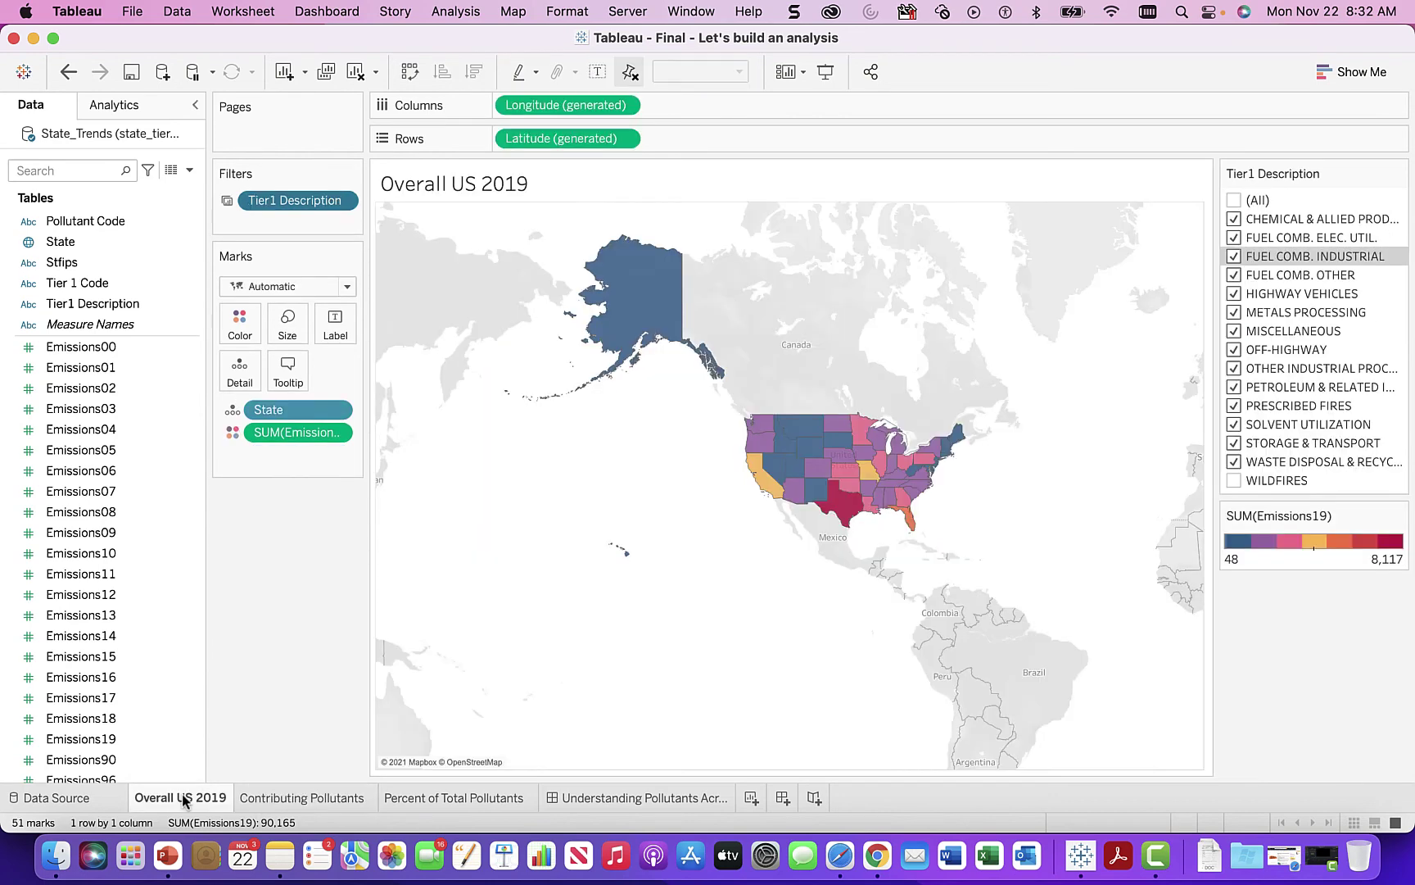
Re-include WILDFIRES, exclude it again, then view the Percent of Total Pollutants pie chart.
{"action": "mouse_move", "coordinate": [757, 475]}
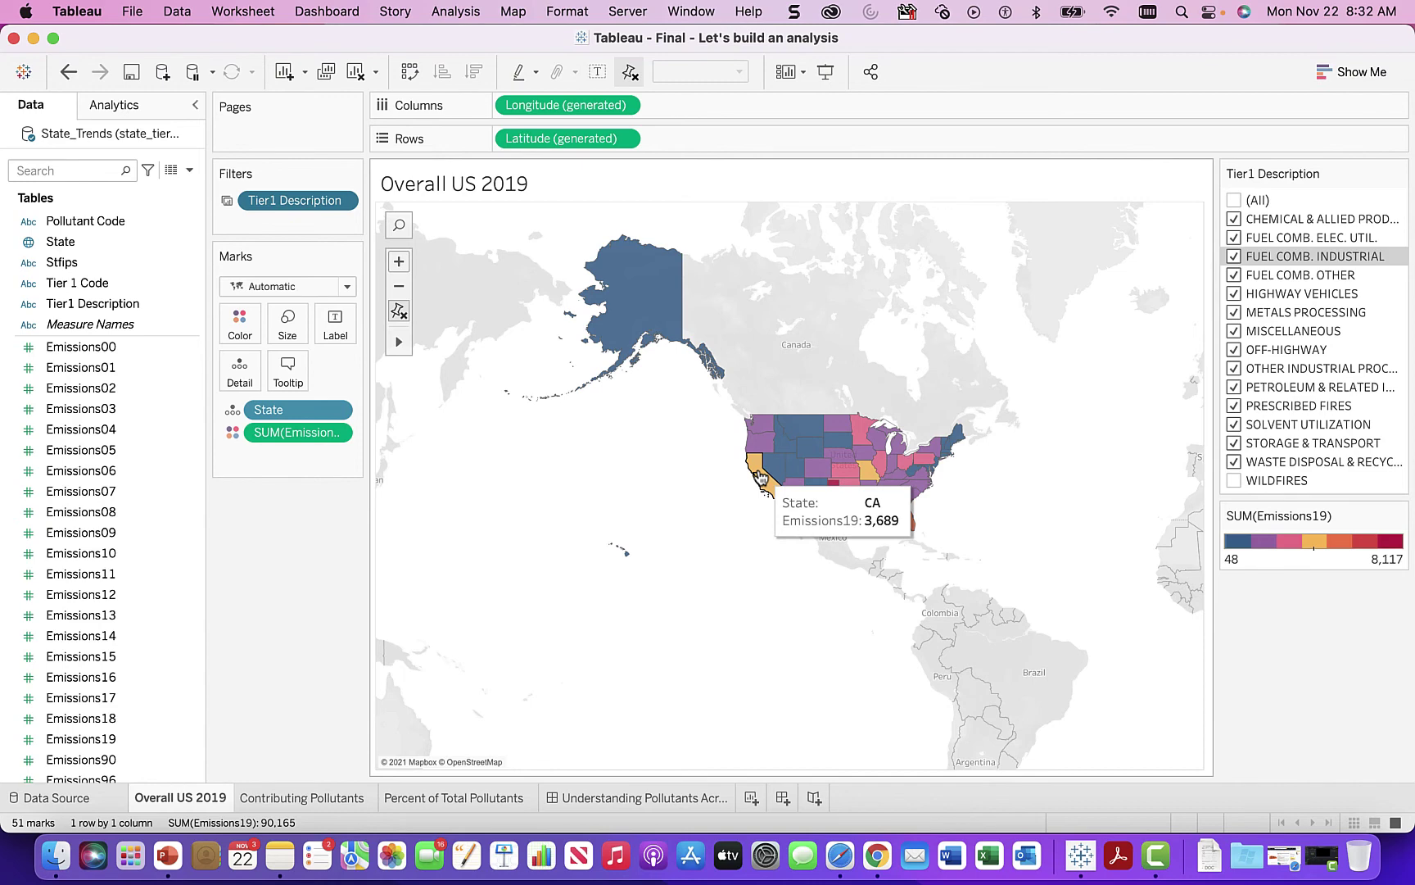
{"action": "mouse_move", "coordinate": [844, 524]}
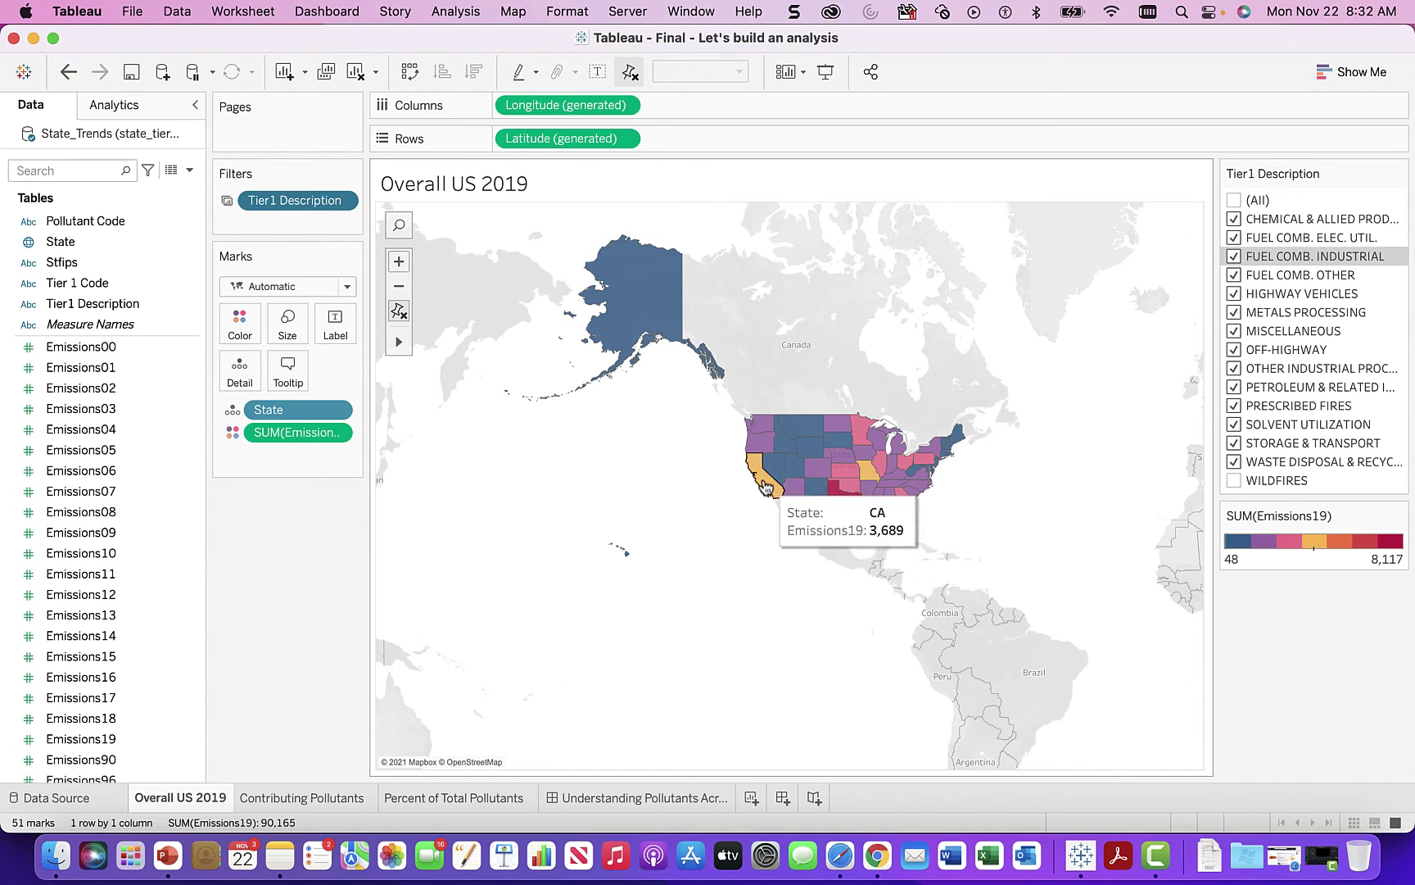
{"action": "left_click", "coordinate": [1235, 483]}
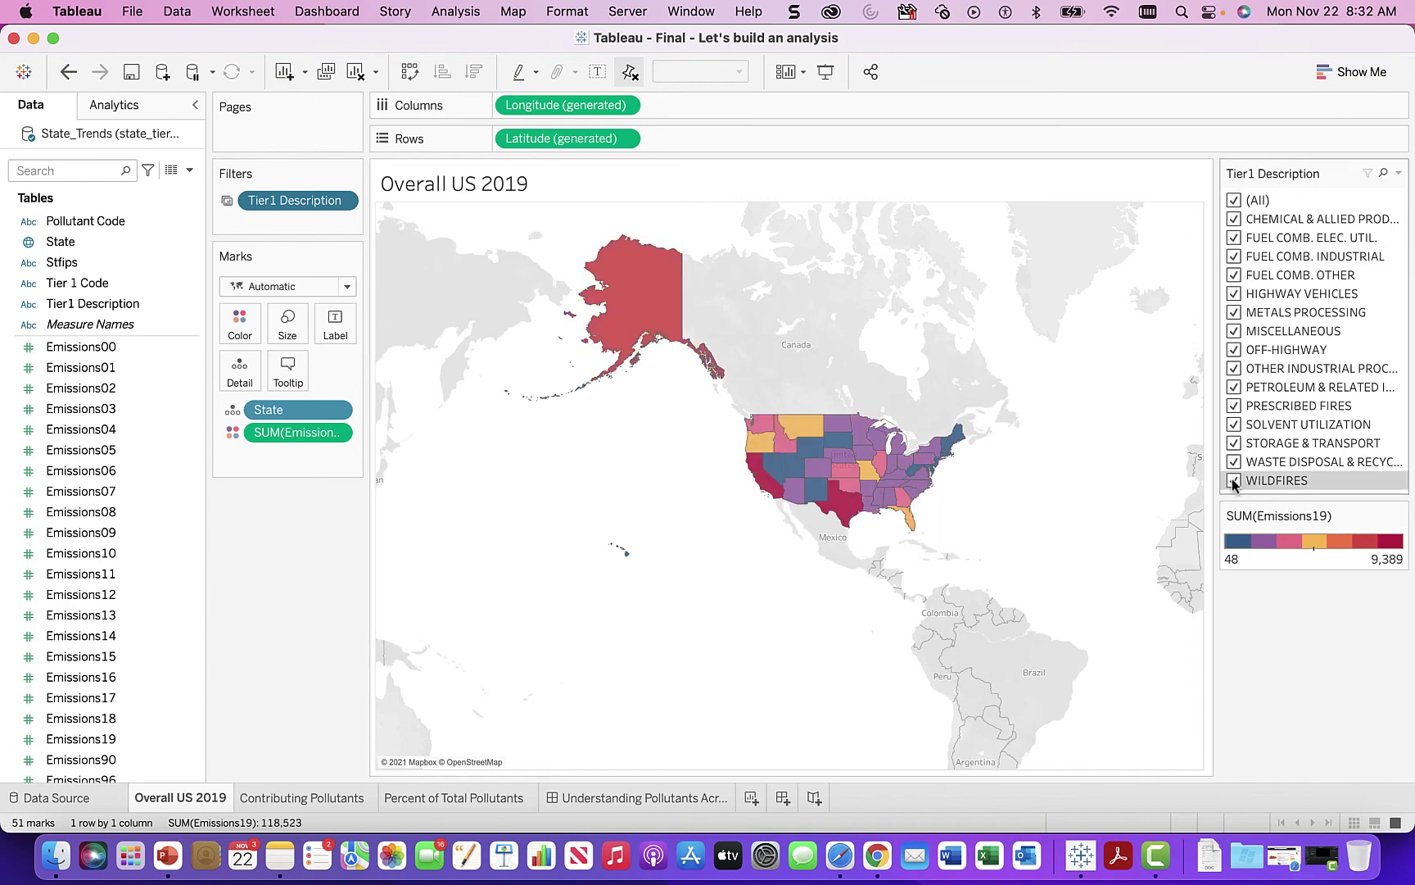
{"action": "left_click", "coordinate": [1234, 481]}
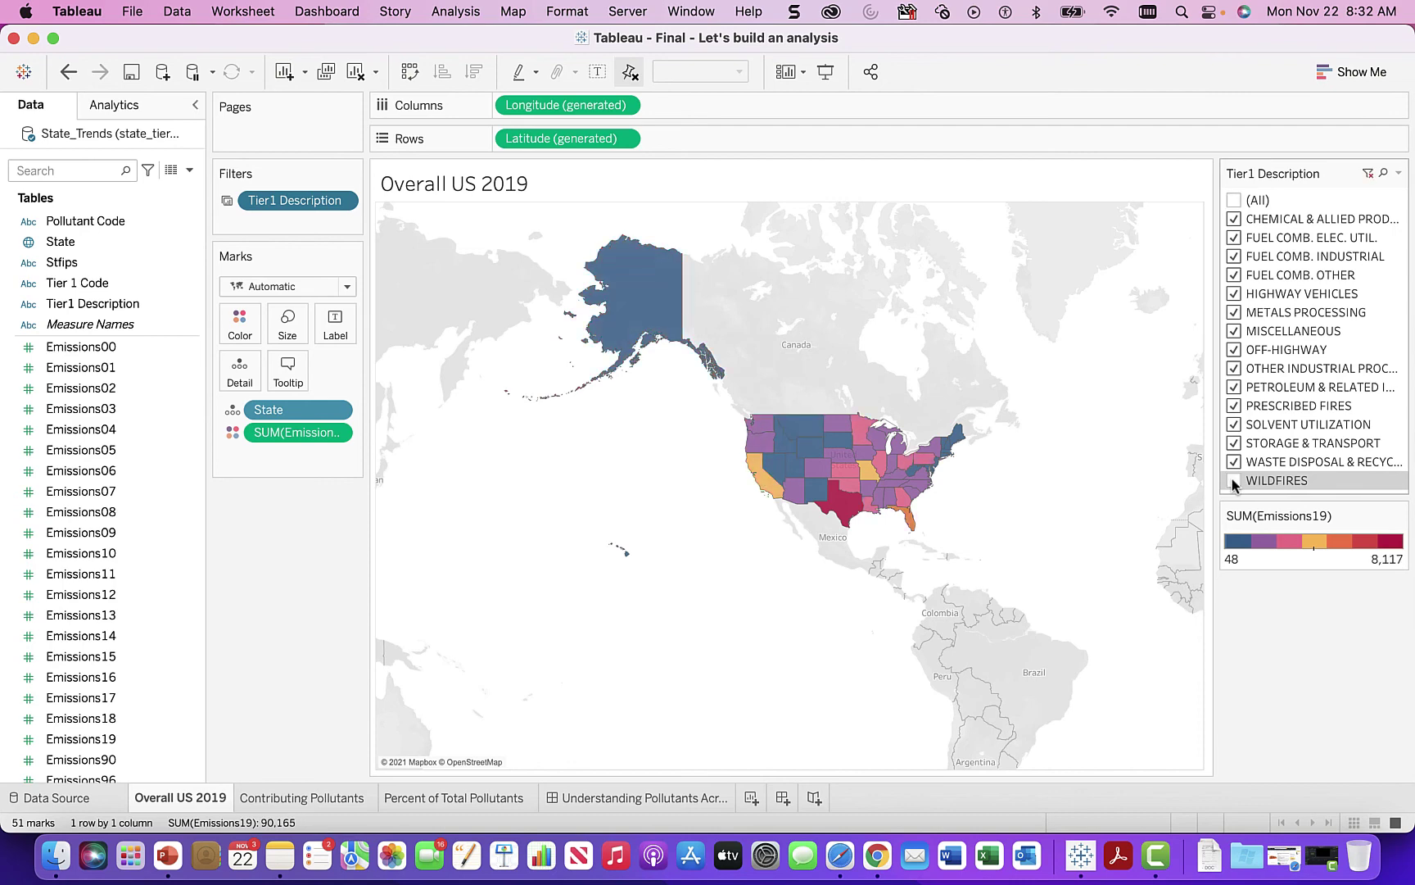
{"action": "left_click", "coordinate": [309, 798]}
{"action": "left_click", "coordinate": [448, 799]}
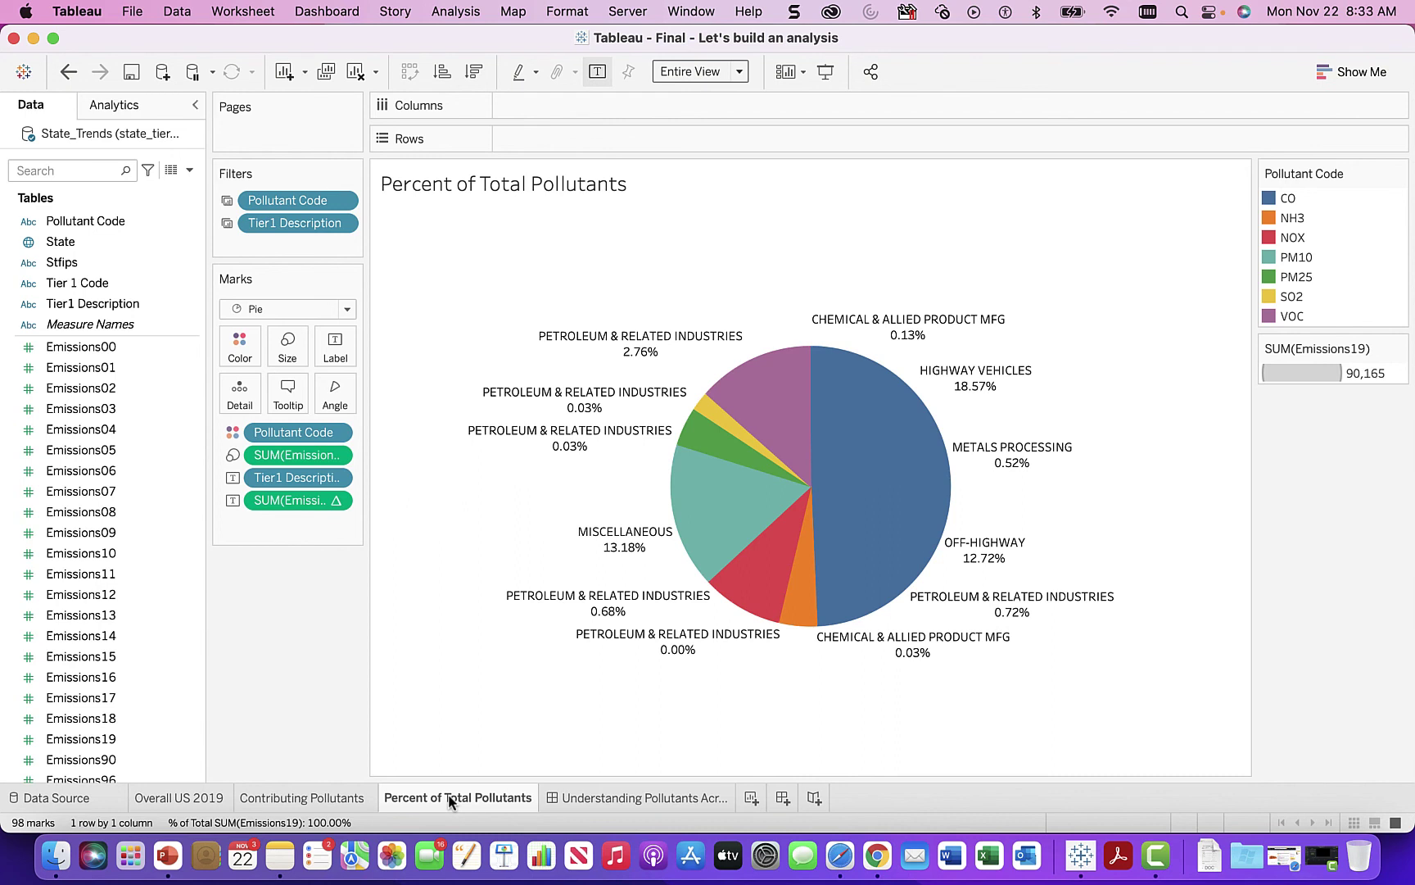
Switch back to the Overall US 2019 map showing 51 states, WILDFIRES still excluded.
{"action": "left_click", "coordinate": [185, 800]}
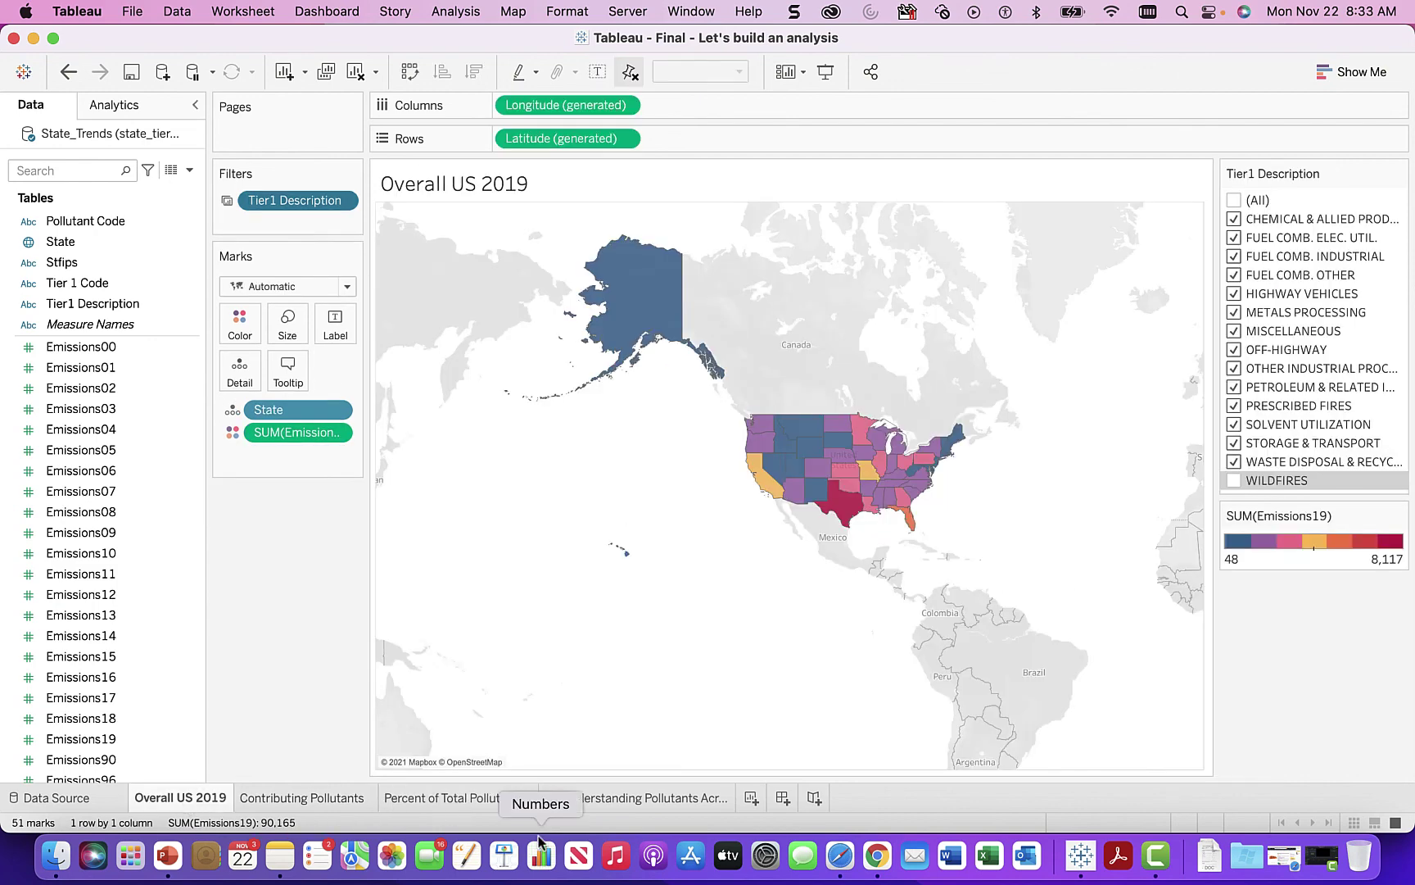
{"action": "mouse_move", "coordinate": [496, 801]}
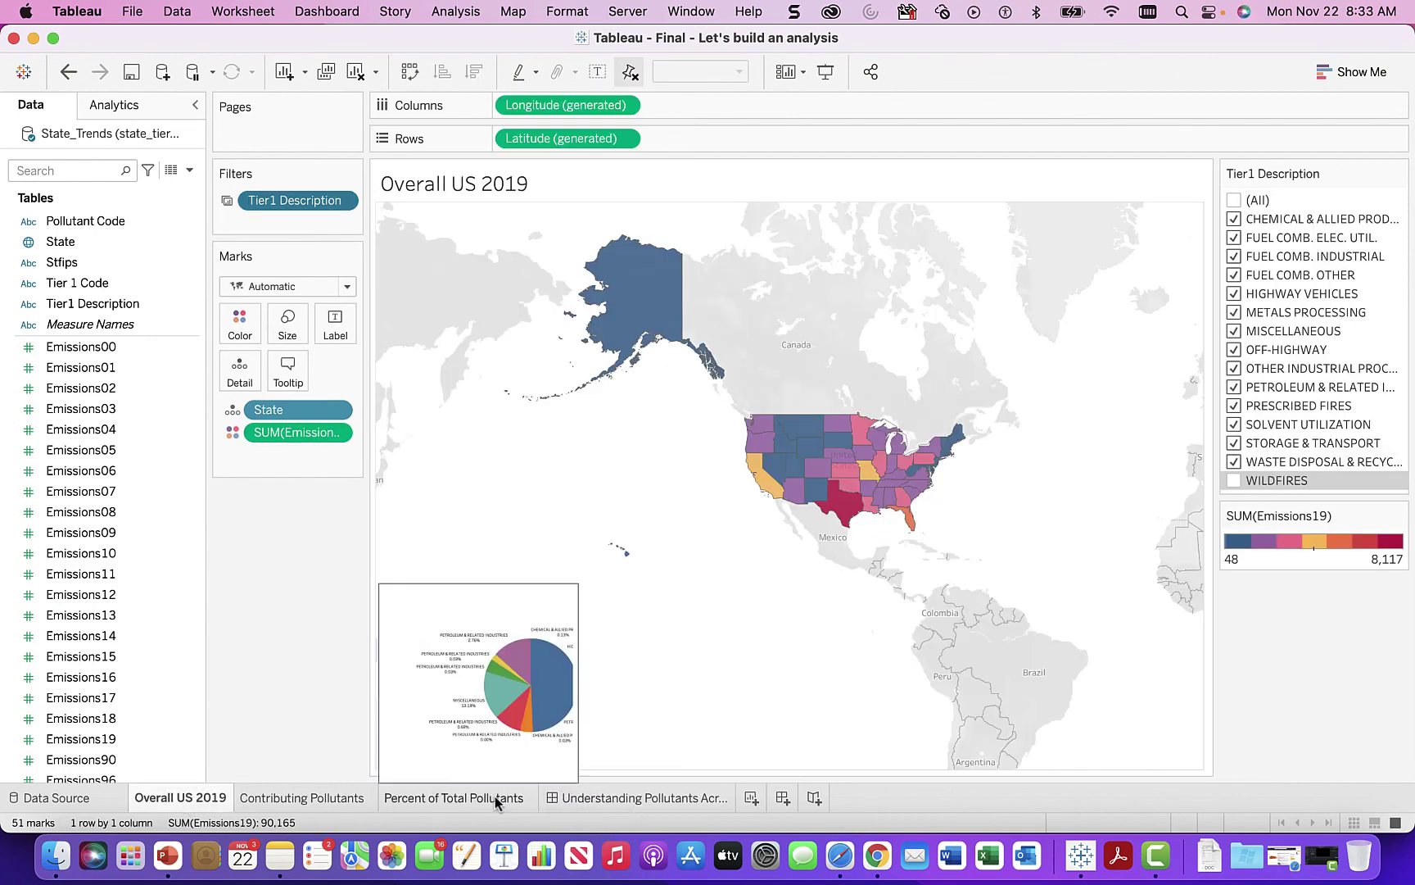